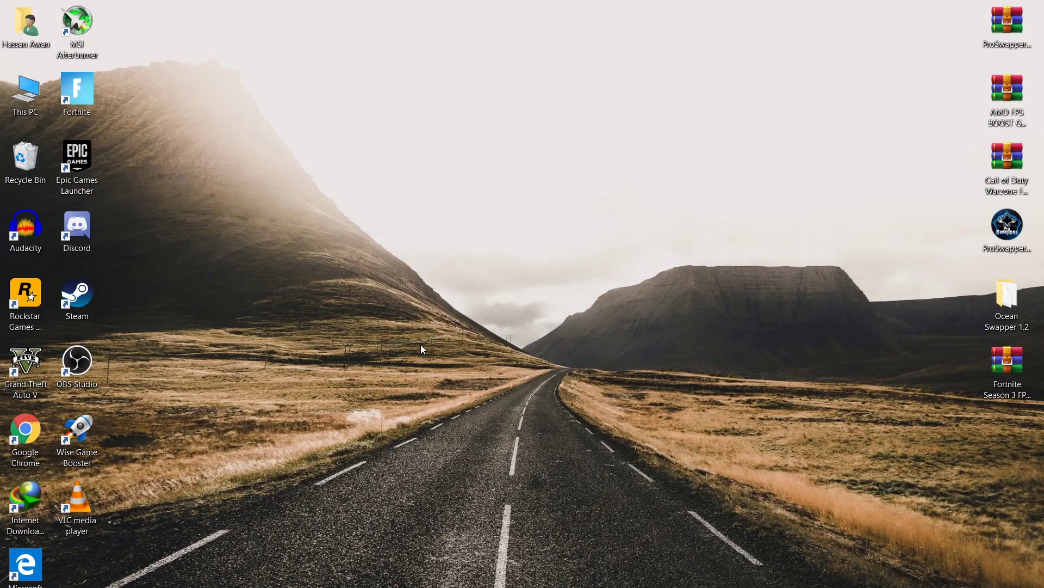
Step: Open AMD Radeon Software from the desktop and check for driver updates on its home page
{"action": "right_click", "coordinate": [410, 284]}
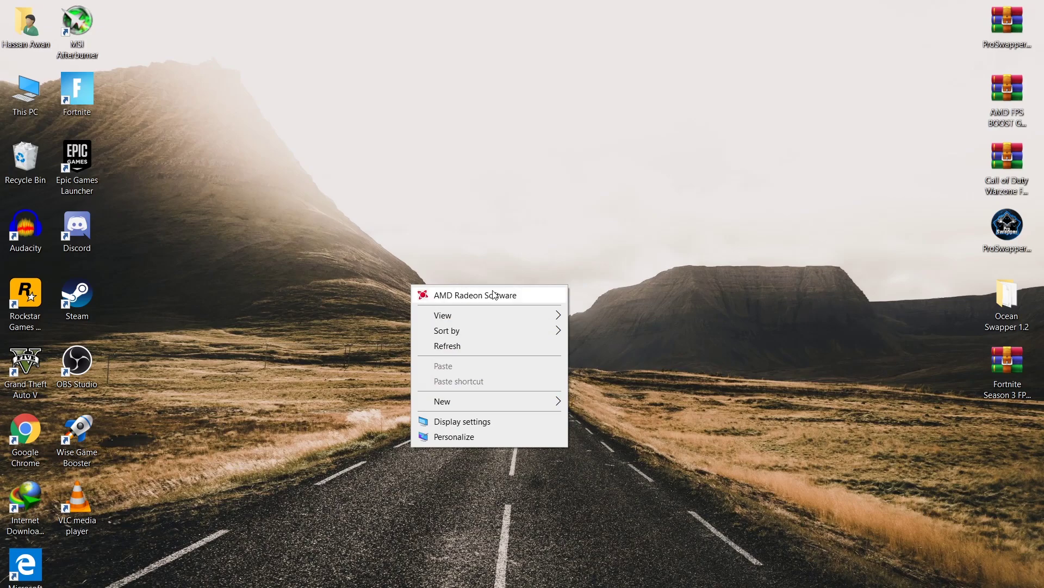
{"action": "left_click", "coordinate": [492, 295]}
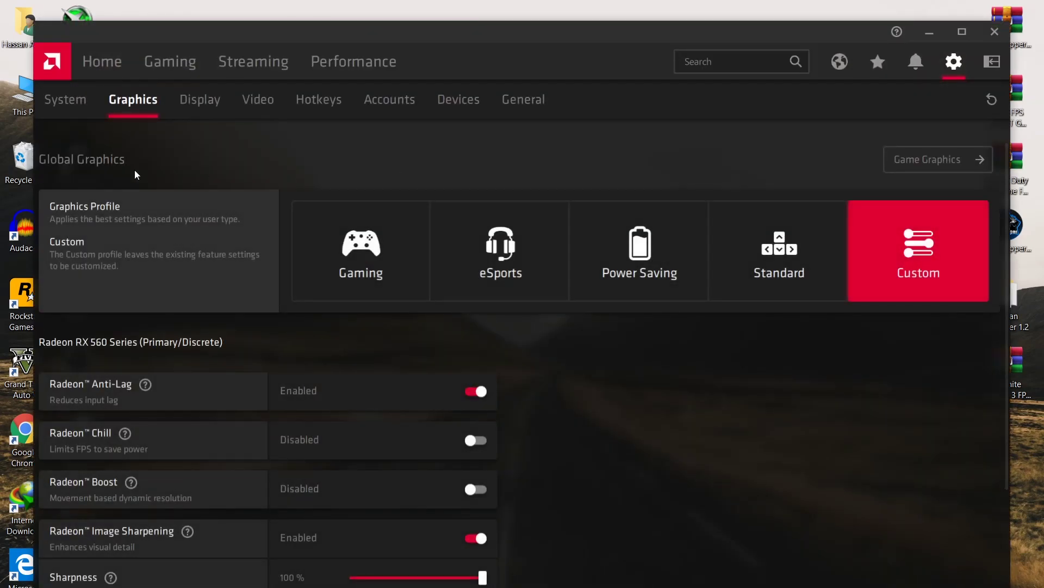
{"action": "left_click", "coordinate": [112, 51]}
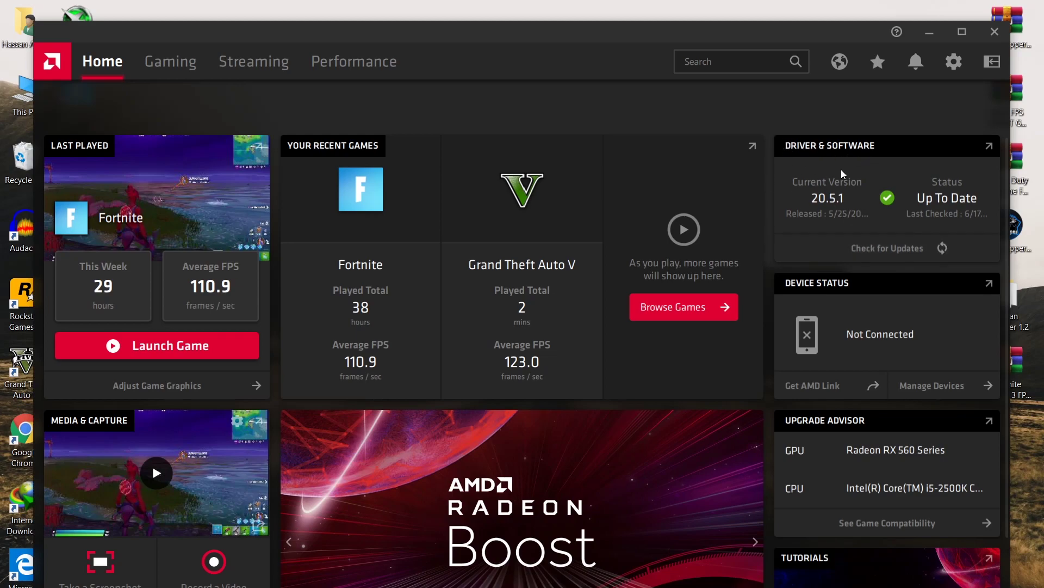
{"action": "left_click", "coordinate": [863, 248]}
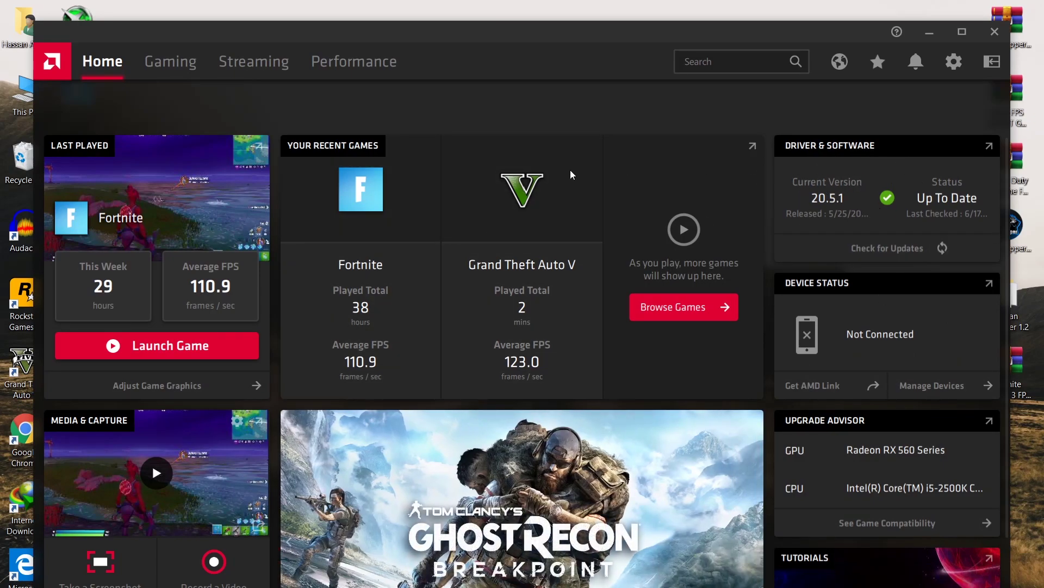
Step: Apply the eSports profile in the global graphics settings
{"action": "left_click", "coordinate": [954, 61]}
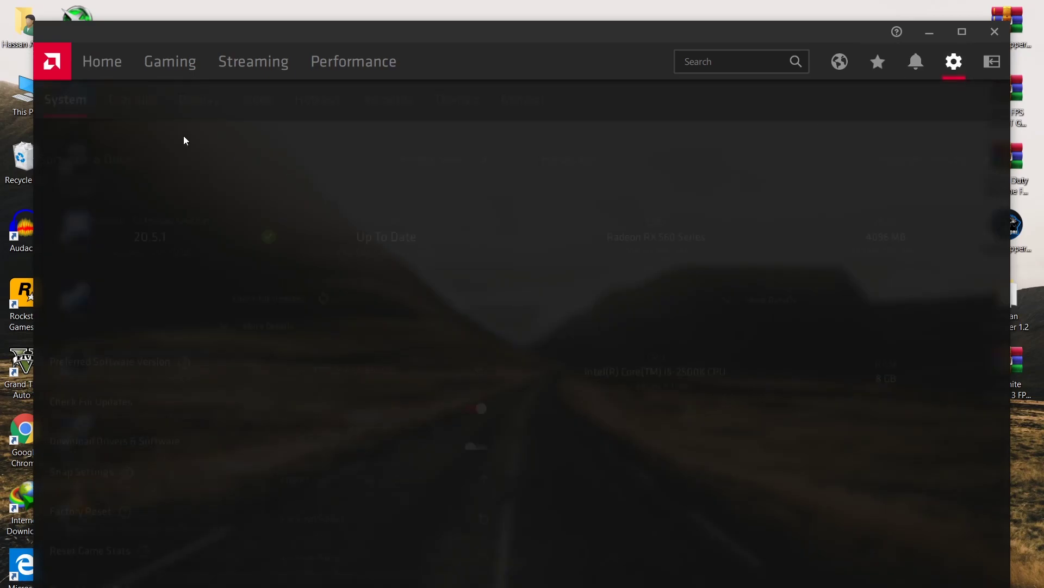
{"action": "scroll", "coordinate": [269, 294], "scroll_direction": "down", "scroll_amount": 2}
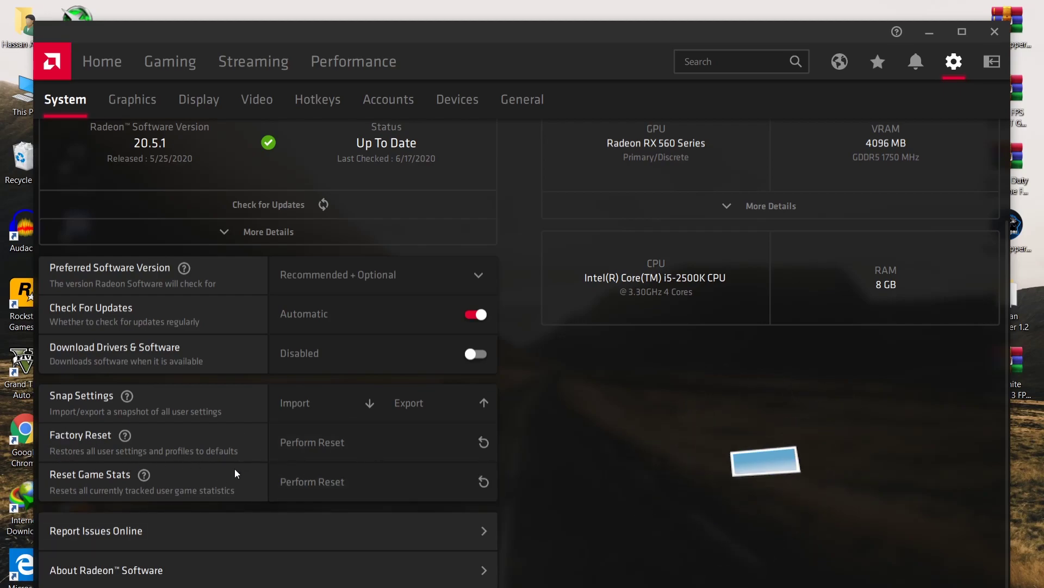
{"action": "left_click", "coordinate": [141, 100]}
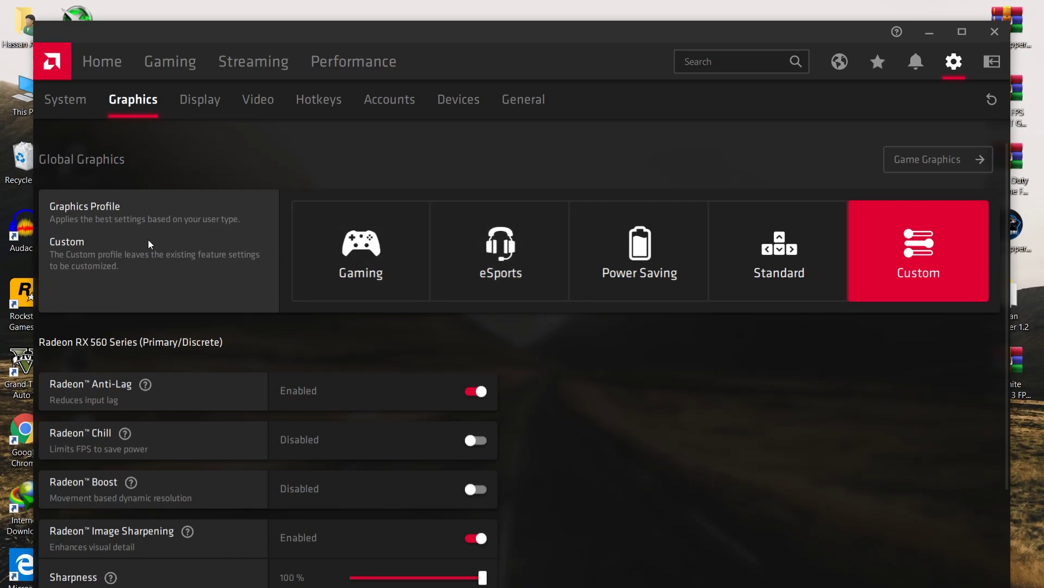
{"action": "left_click", "coordinate": [549, 243]}
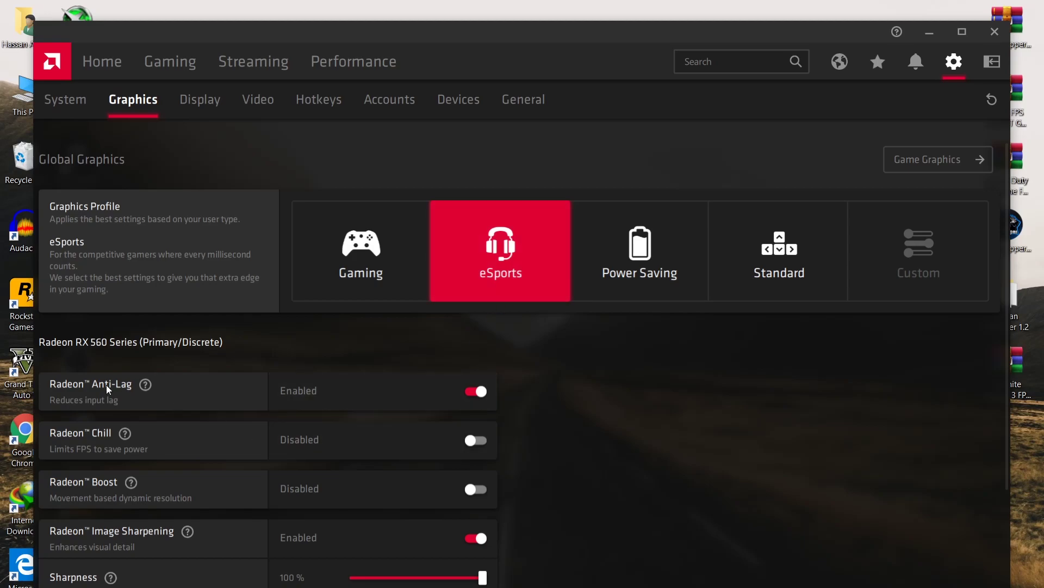
Step: Set the Radeon Image Sharpening sharpness to 80% and Wait for Vertical Refresh to Always off
{"action": "scroll", "coordinate": [96, 401], "scroll_direction": "down", "scroll_amount": 3}
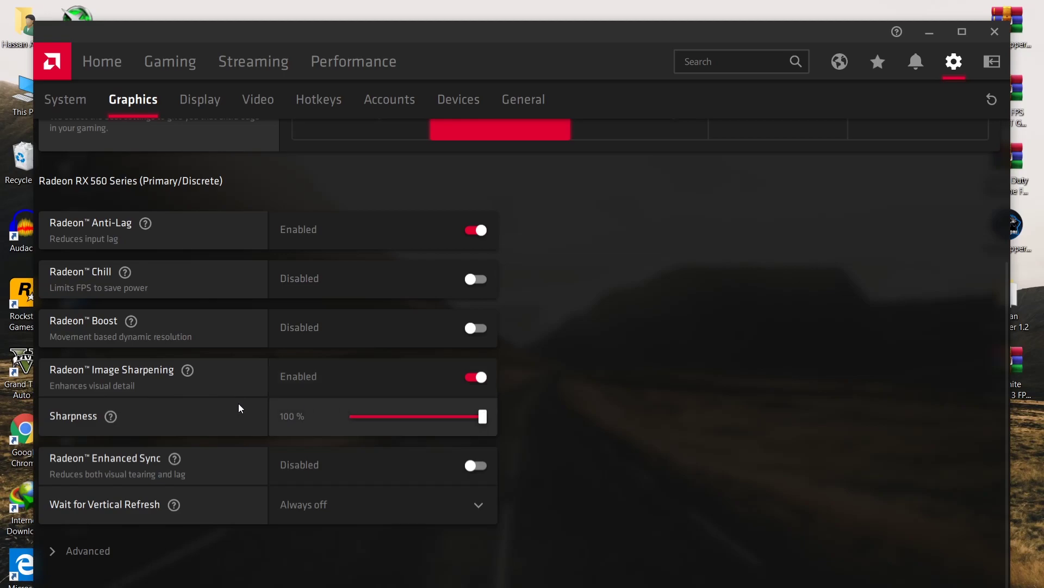
{"action": "left_click_drag", "start_coordinate": [481, 423], "coordinate": [454, 423]}
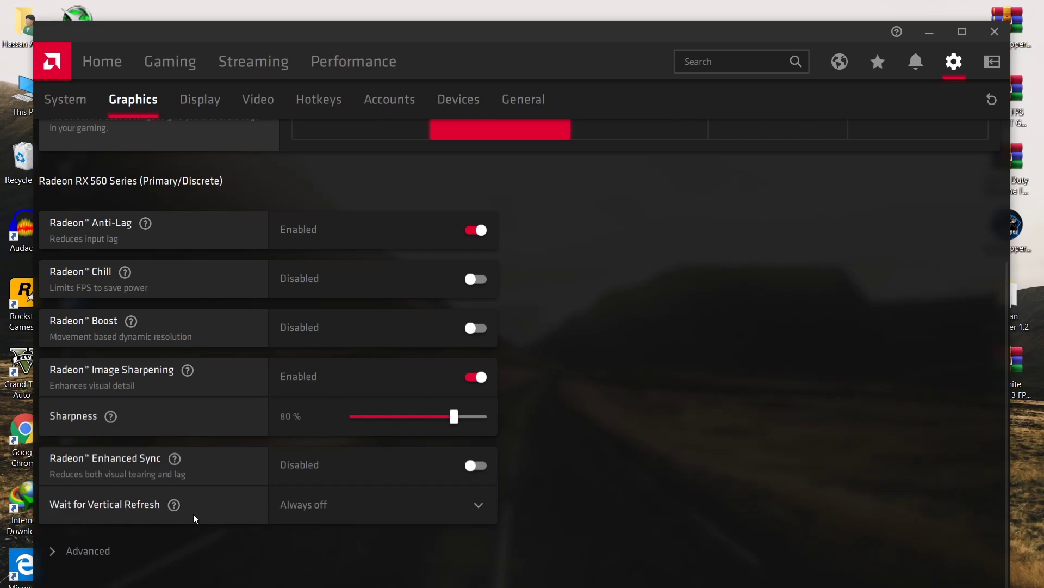
{"action": "left_click", "coordinate": [388, 504]}
{"action": "left_click", "coordinate": [275, 500]}
Step: In the advanced graphics settings, set Anti-Aliasing to Override application settings and its method to Multisampling
{"action": "left_click", "coordinate": [87, 551]}
{"action": "scroll", "coordinate": [136, 517], "scroll_direction": "down", "scroll_amount": 3}
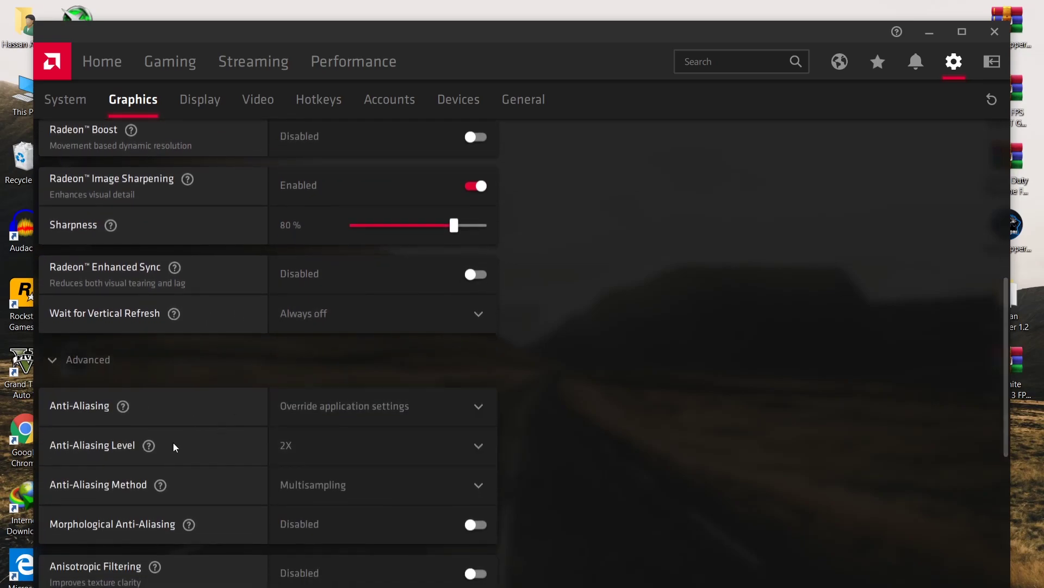
{"action": "scroll", "coordinate": [61, 455], "scroll_direction": "down", "scroll_amount": 3}
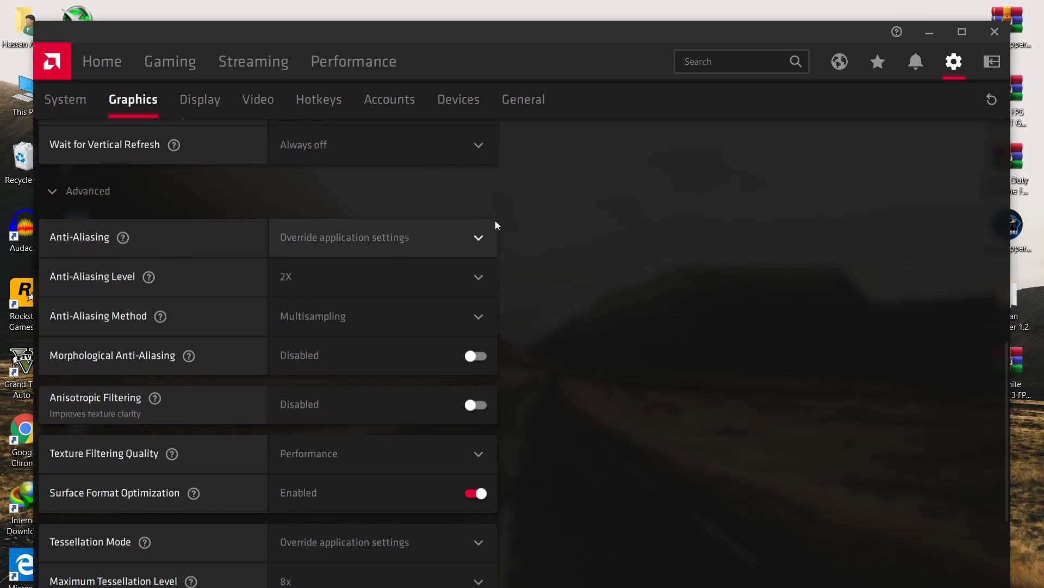
{"action": "left_click", "coordinate": [379, 246]}
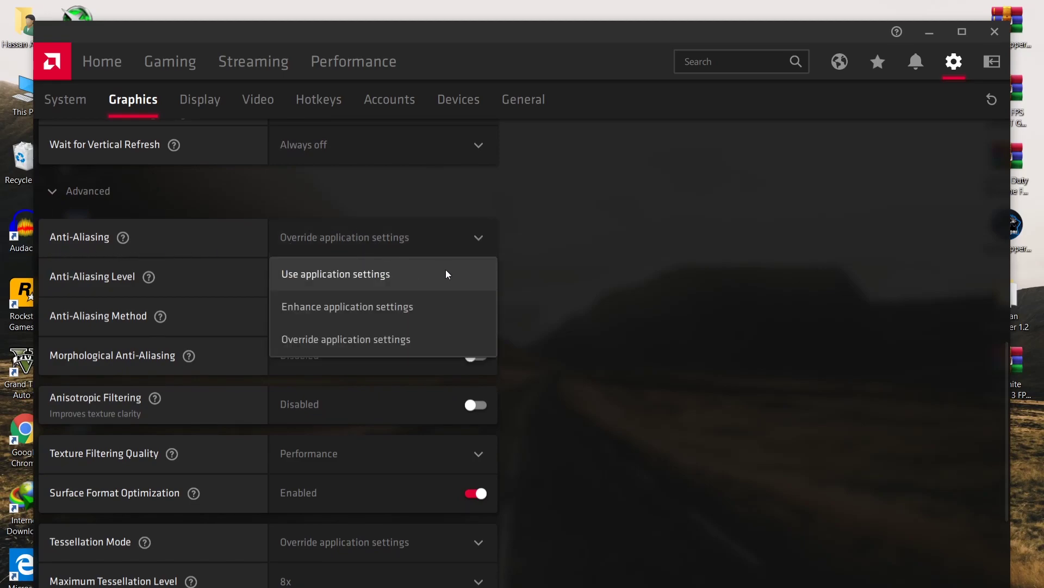
{"action": "left_click", "coordinate": [347, 273]}
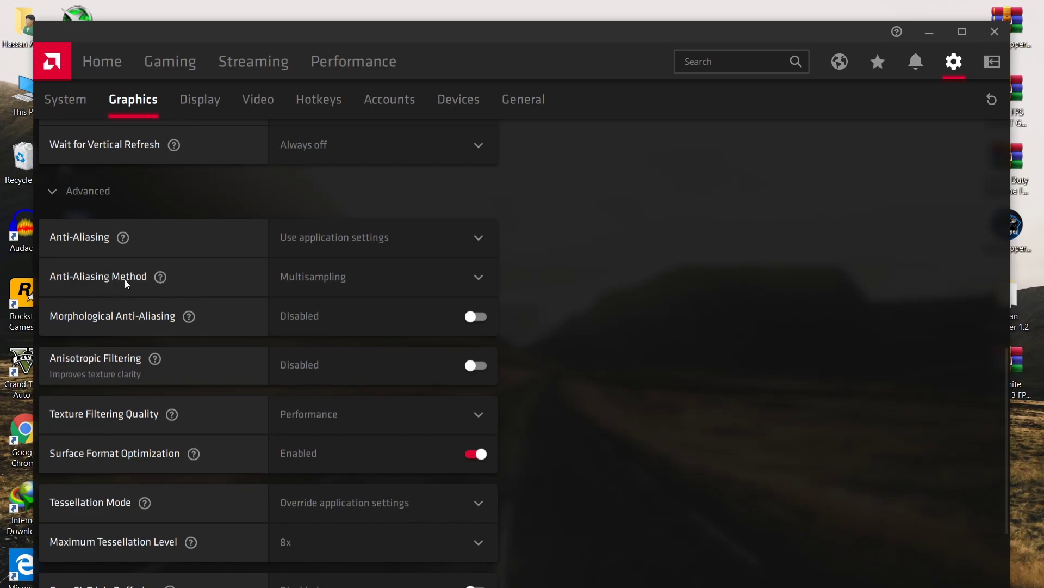
{"action": "left_click", "coordinate": [376, 249]}
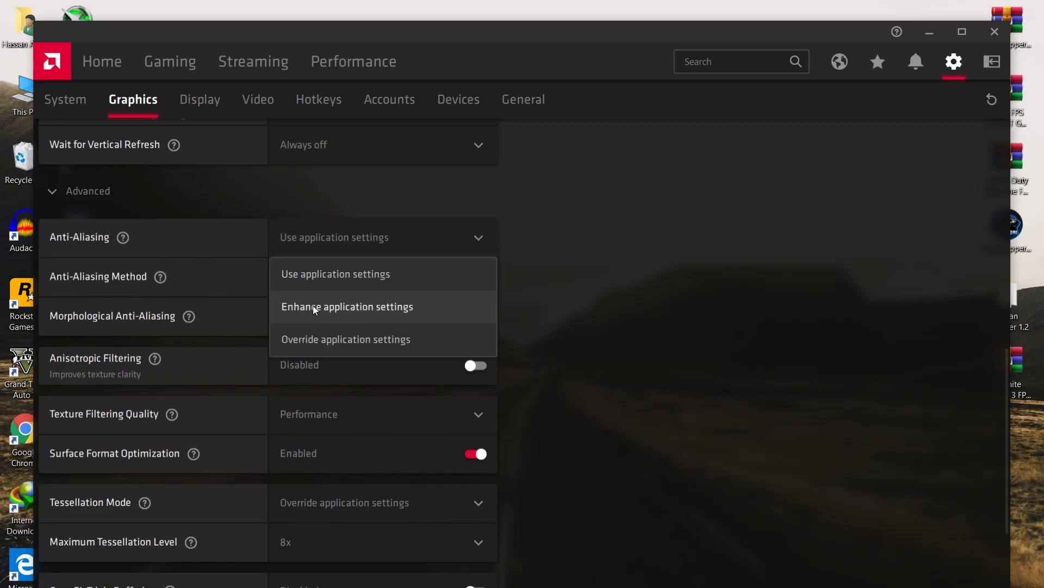
{"action": "left_click", "coordinate": [328, 340]}
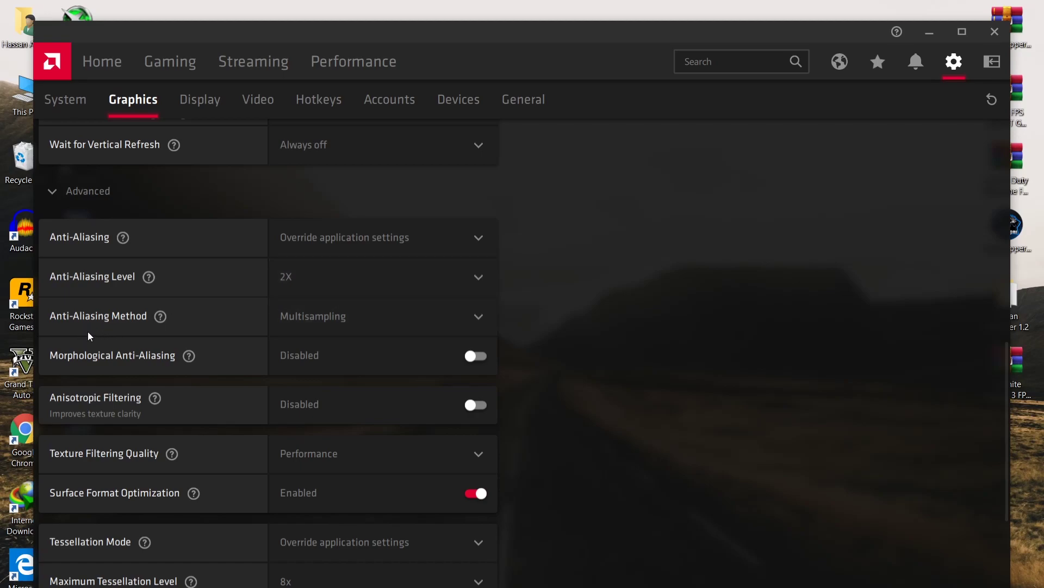
{"action": "left_click", "coordinate": [344, 328]}
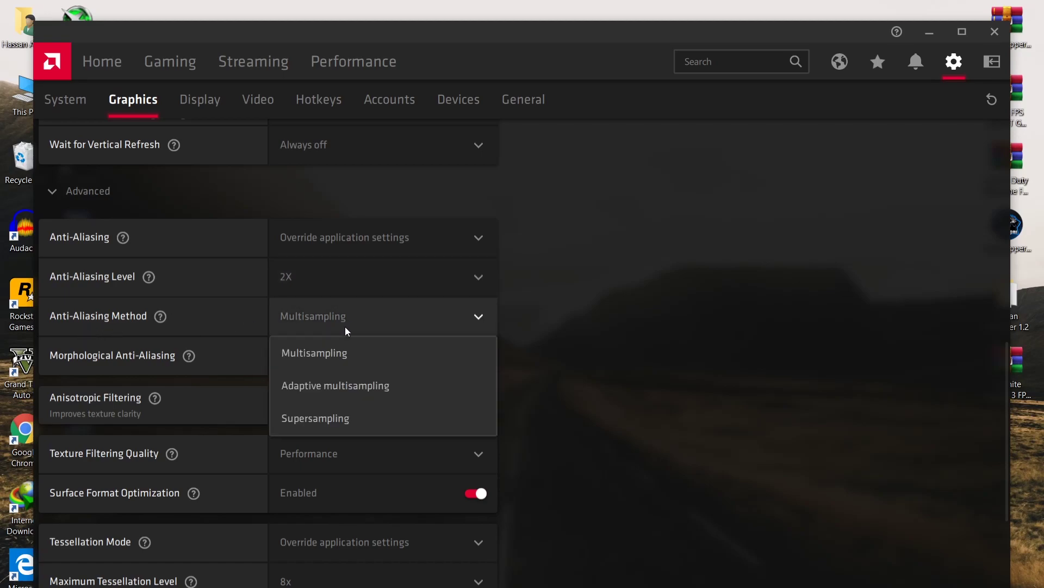
{"action": "left_click", "coordinate": [327, 352]}
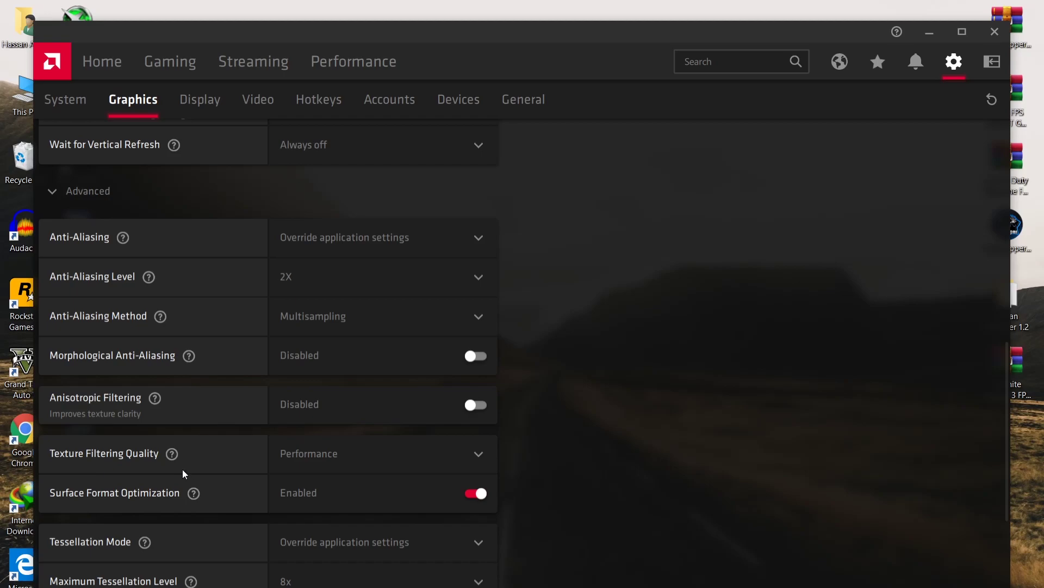
Step: Set Texture Filtering Quality to Performance and Tessellation Mode to AMD optimized in the advanced graphics settings
{"action": "left_click", "coordinate": [403, 464]}
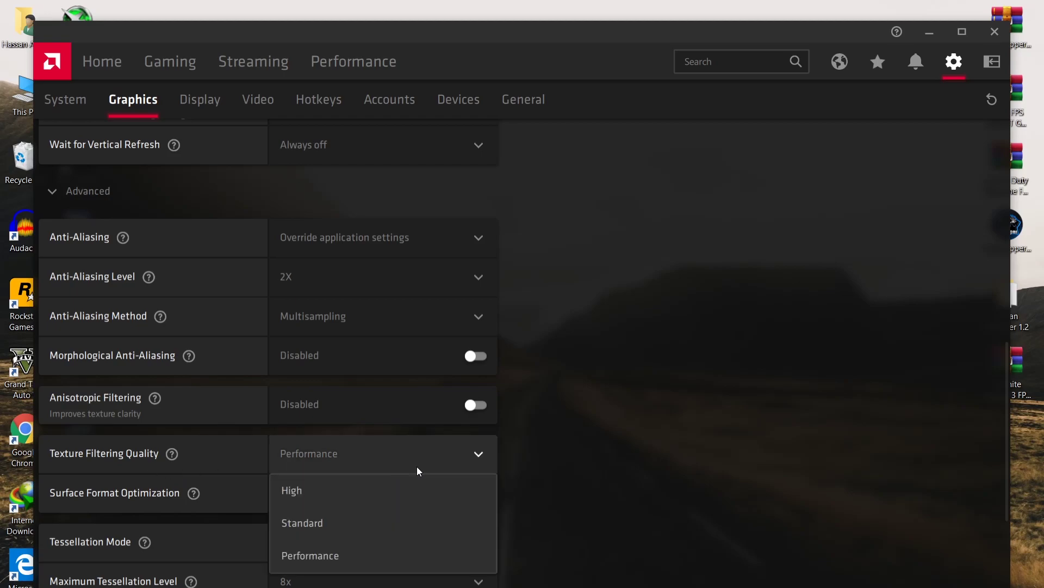
{"action": "left_click", "coordinate": [294, 547]}
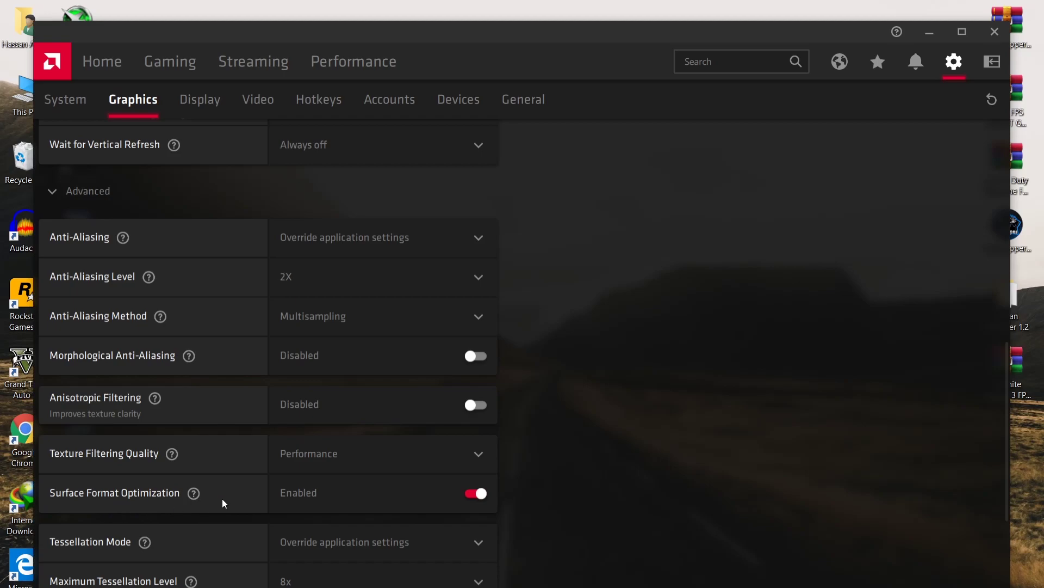
{"action": "scroll", "coordinate": [431, 482], "scroll_direction": "down", "scroll_amount": 3}
{"action": "left_click", "coordinate": [396, 377]}
{"action": "left_click", "coordinate": [395, 403]}
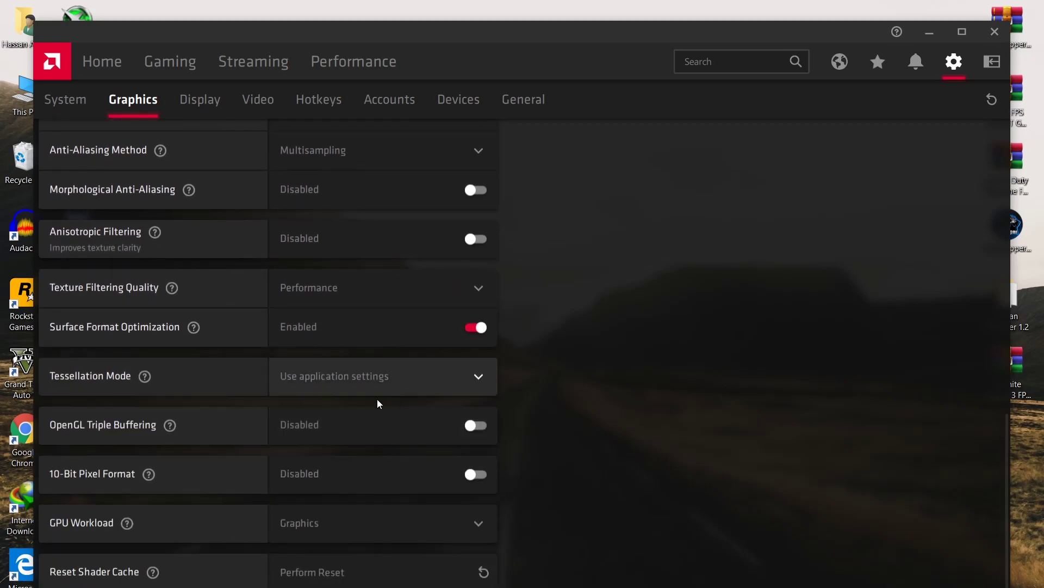
{"action": "left_click", "coordinate": [409, 379]}
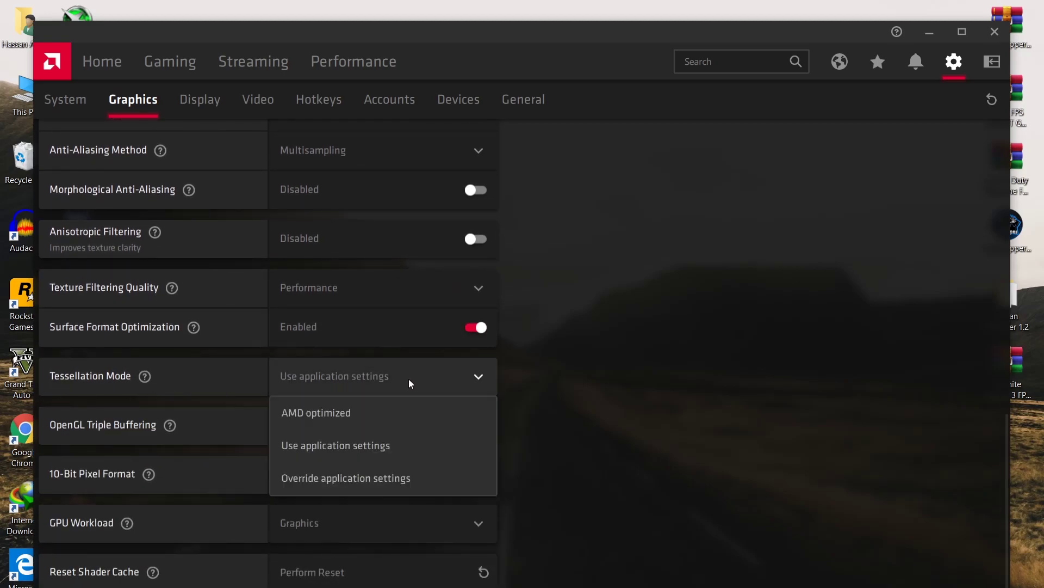
{"action": "left_click", "coordinate": [307, 413]}
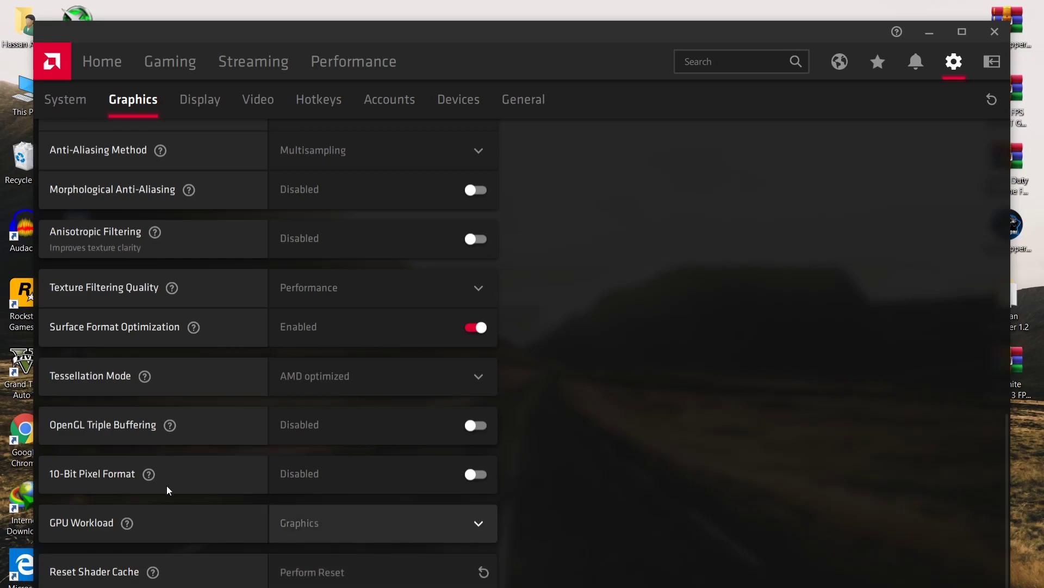
Step: Set the display's Scaling Mode to Full panel in the display settings
{"action": "left_click", "coordinate": [200, 99]}
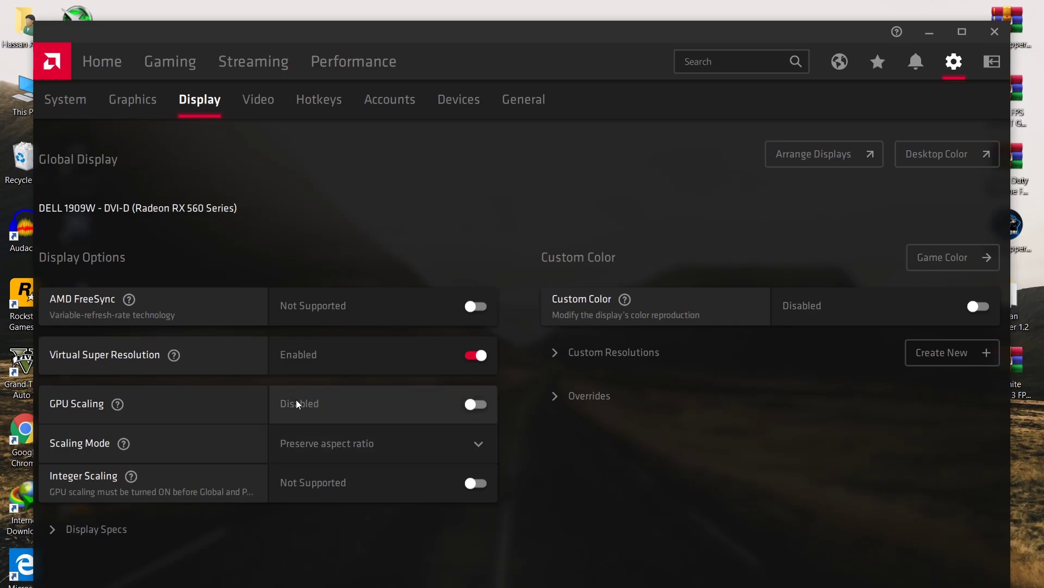
{"action": "left_click", "coordinate": [359, 452]}
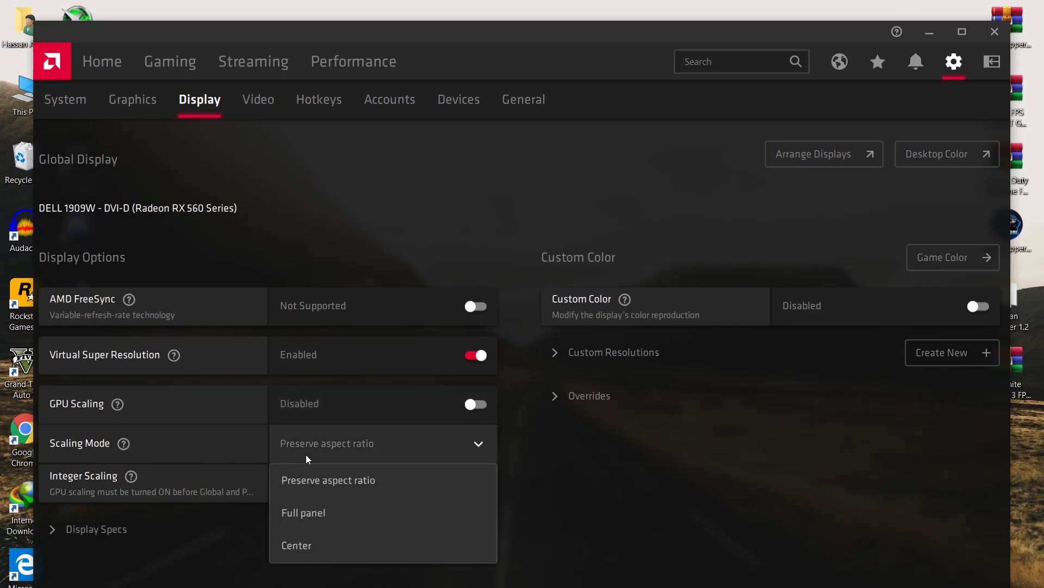
{"action": "left_click", "coordinate": [311, 512]}
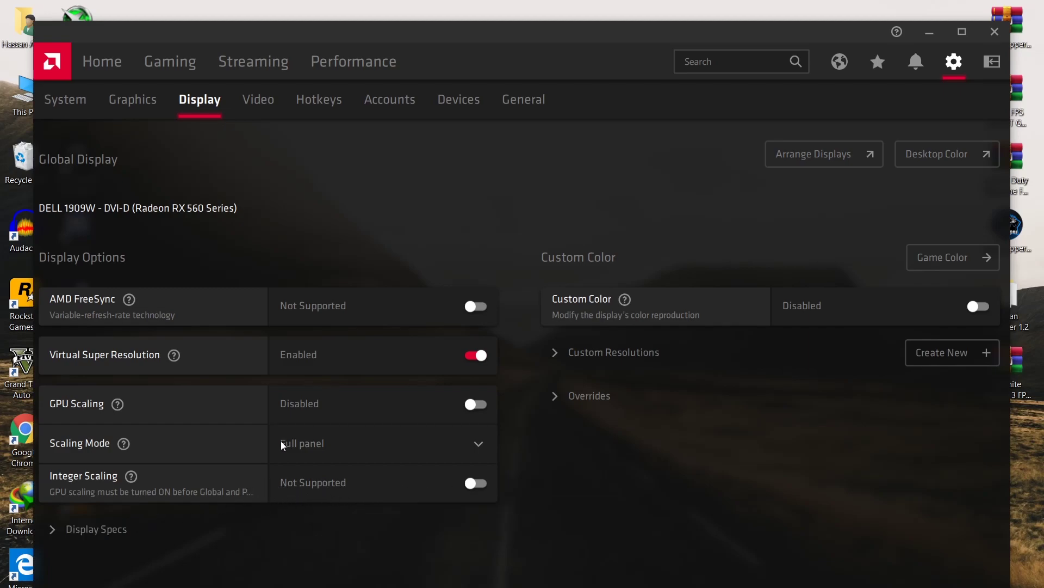
Step: In the general preferences, disable Toast Notifications, Advertisements, System Tray Menu, Upgrade Advisor and In-Game Overlay
{"action": "left_click", "coordinate": [544, 100]}
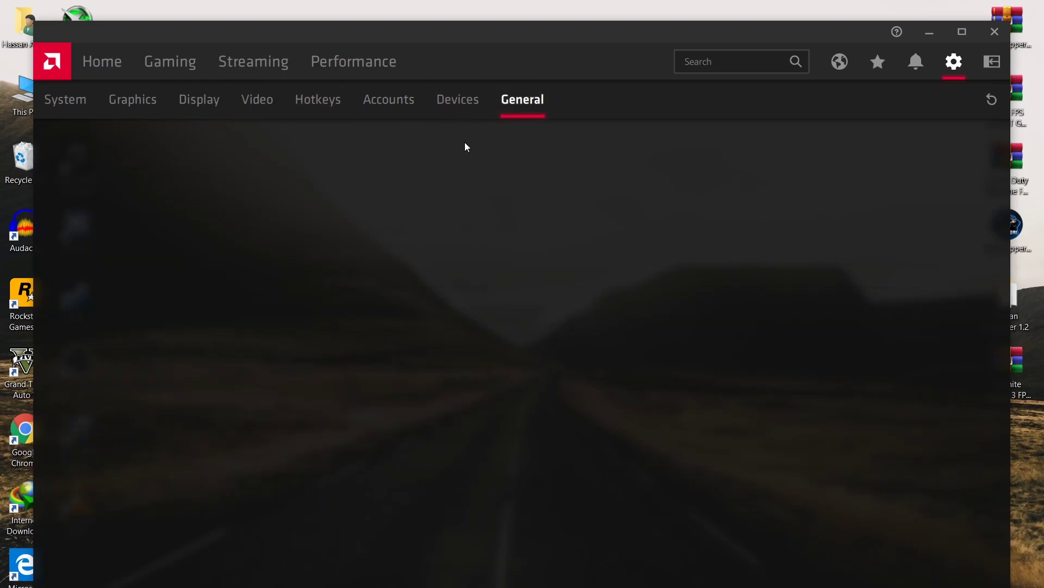
{"action": "scroll", "coordinate": [326, 325], "scroll_direction": "up", "scroll_amount": 3}
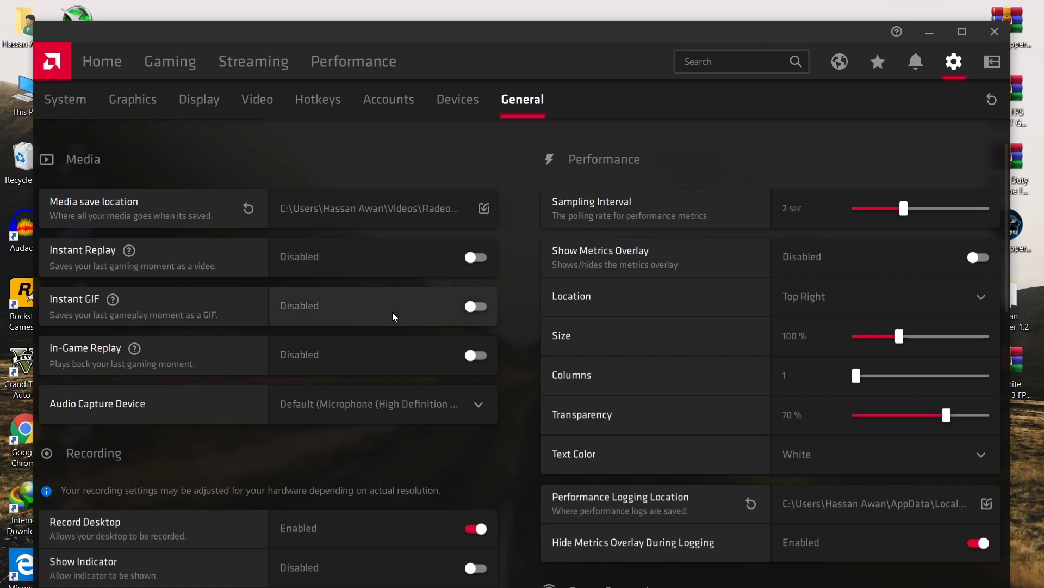
{"action": "scroll", "coordinate": [245, 327], "scroll_direction": "down", "scroll_amount": 3}
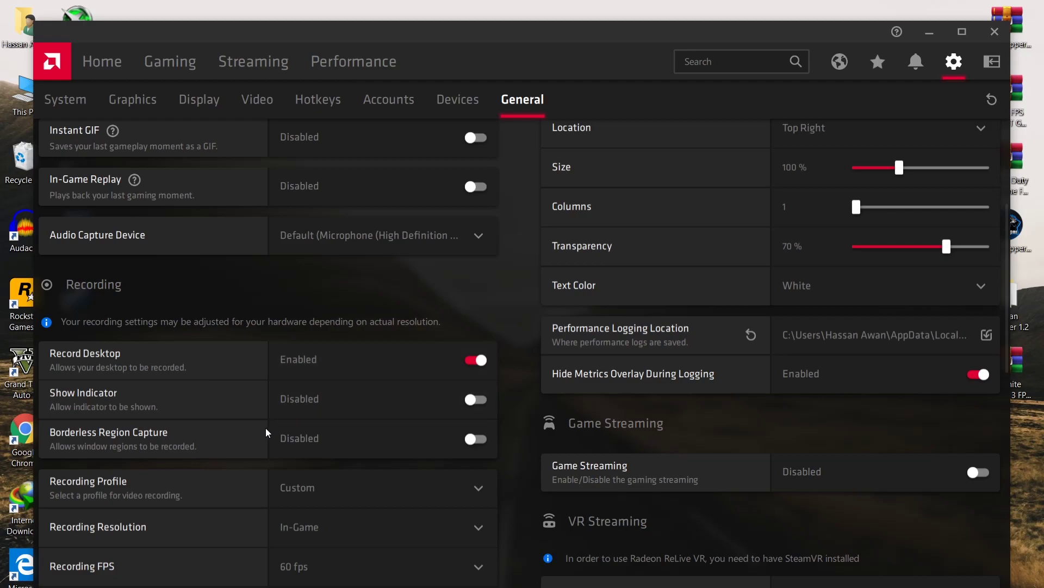
{"action": "scroll", "coordinate": [335, 400], "scroll_direction": "down", "scroll_amount": 1}
{"action": "scroll", "coordinate": [336, 401], "scroll_direction": "down", "scroll_amount": 5}
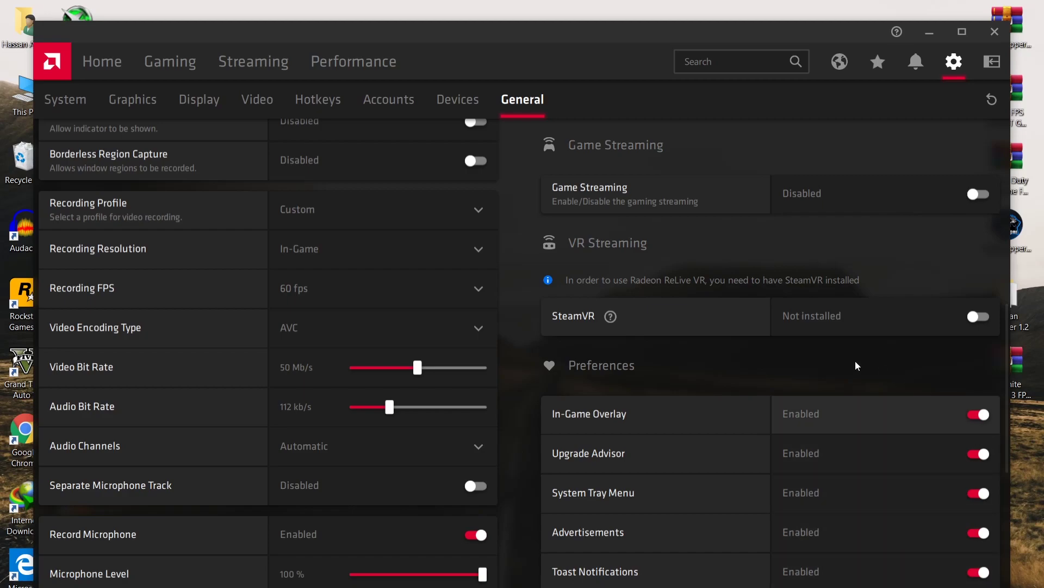
{"action": "left_click", "coordinate": [919, 576]}
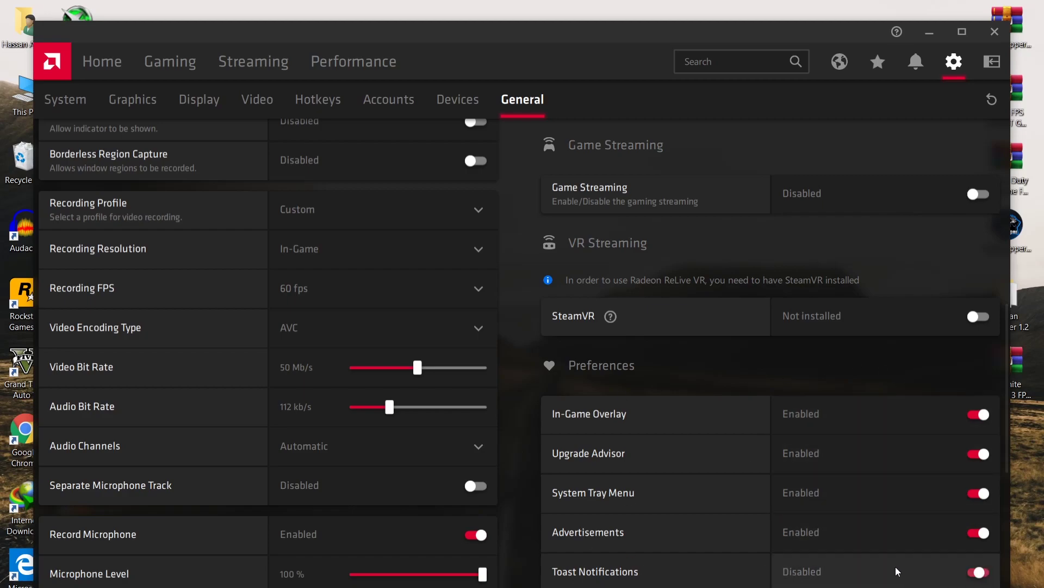
{"action": "left_click", "coordinate": [891, 539]}
{"action": "left_click", "coordinate": [827, 491]}
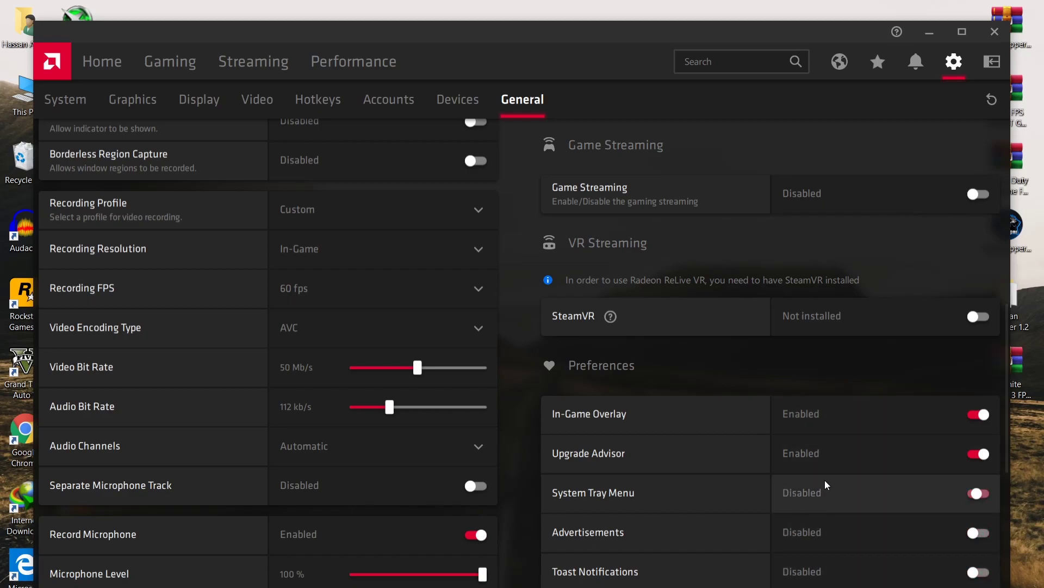
{"action": "left_click", "coordinate": [821, 455]}
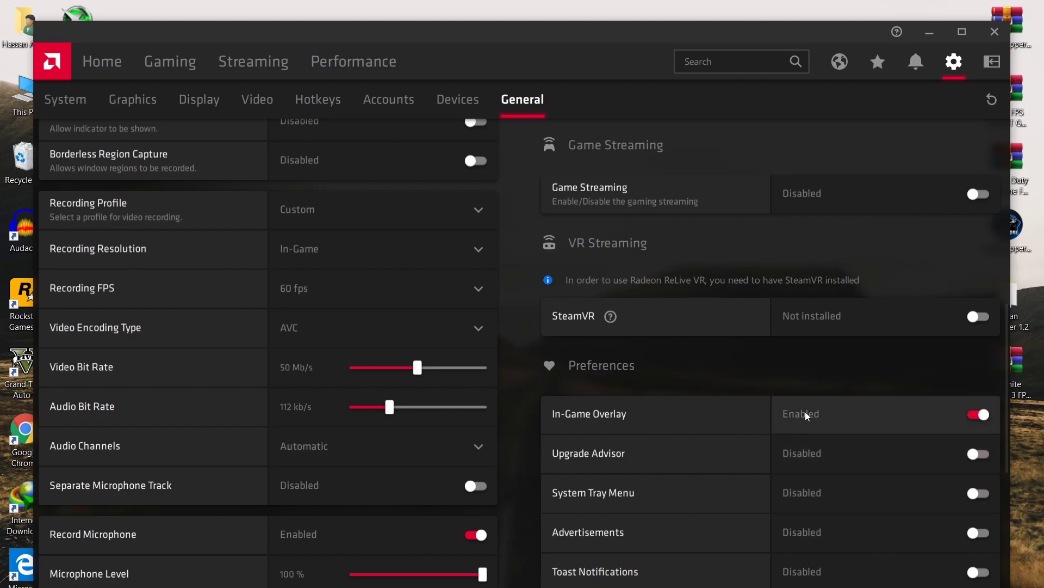
{"action": "left_click", "coordinate": [899, 422]}
{"action": "scroll", "coordinate": [871, 422], "scroll_direction": "down", "scroll_amount": 4}
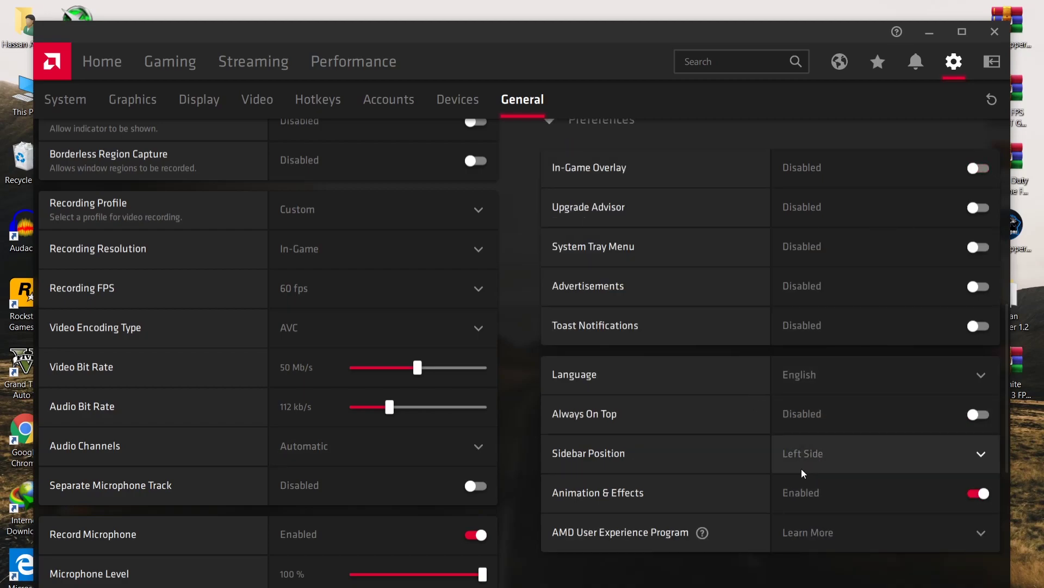
{"action": "scroll", "coordinate": [430, 519], "scroll_direction": "up", "scroll_amount": 10}
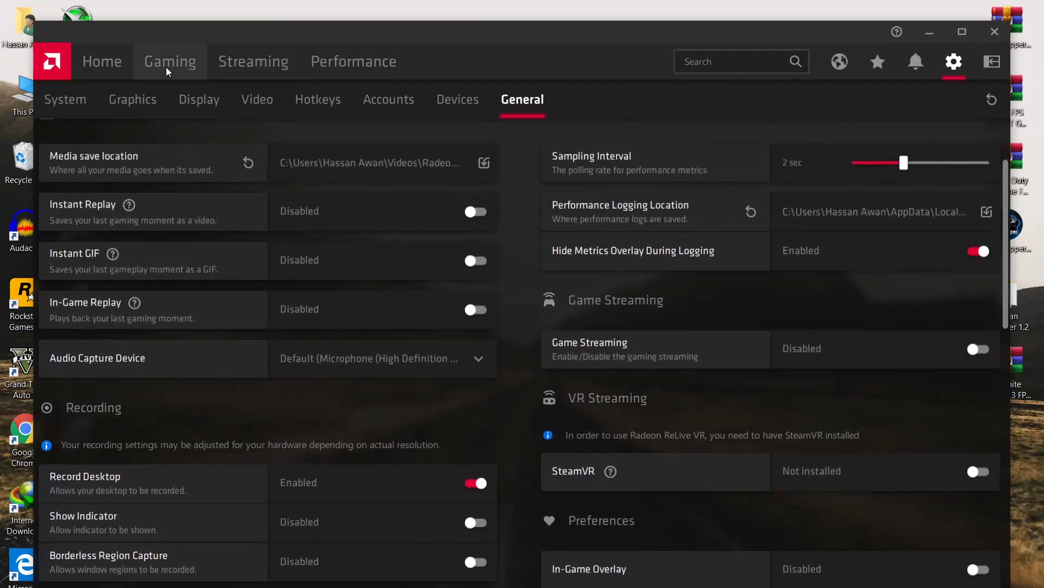
Step: Rescan for installed games in the game library and open Fortnite's settings page
{"action": "left_click", "coordinate": [169, 69]}
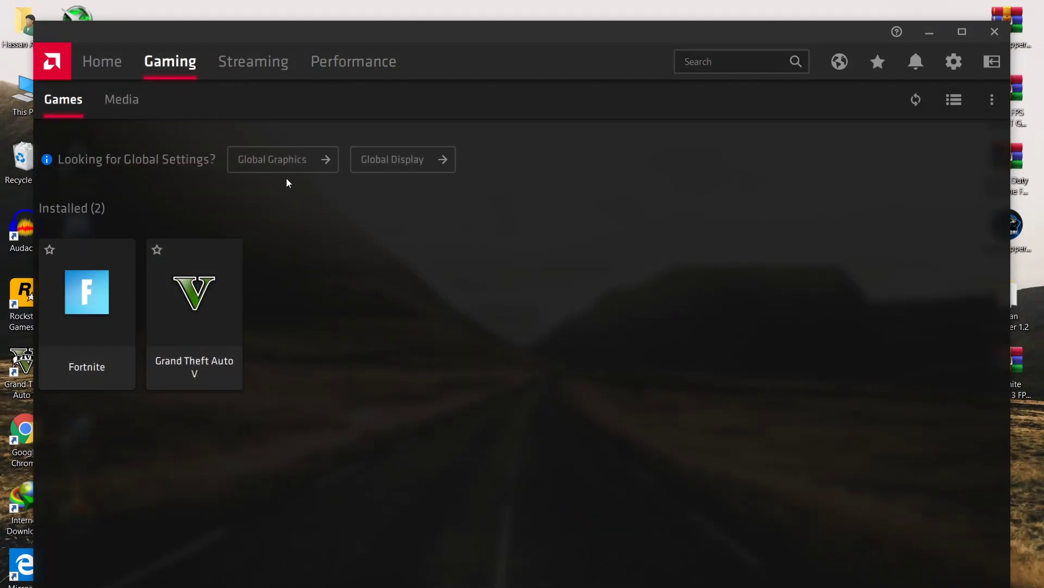
{"action": "left_click", "coordinate": [914, 103]}
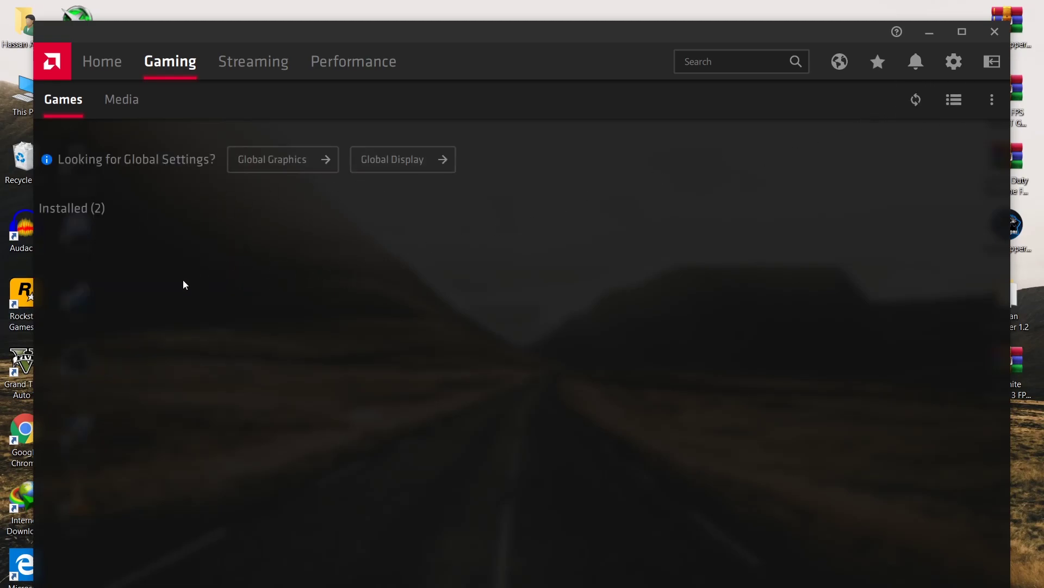
{"action": "left_click", "coordinate": [69, 334]}
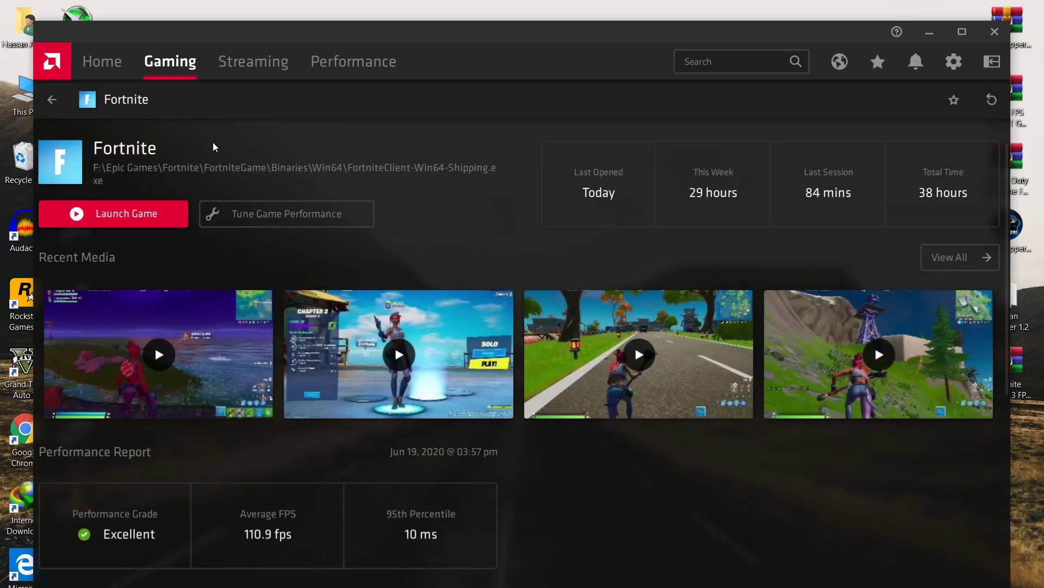
Step: Set Fortnite's Graphics Profile to eSports and its Radeon Image Sharpening sharpness to 80 %
{"action": "scroll", "coordinate": [342, 229], "scroll_direction": "down", "scroll_amount": 6}
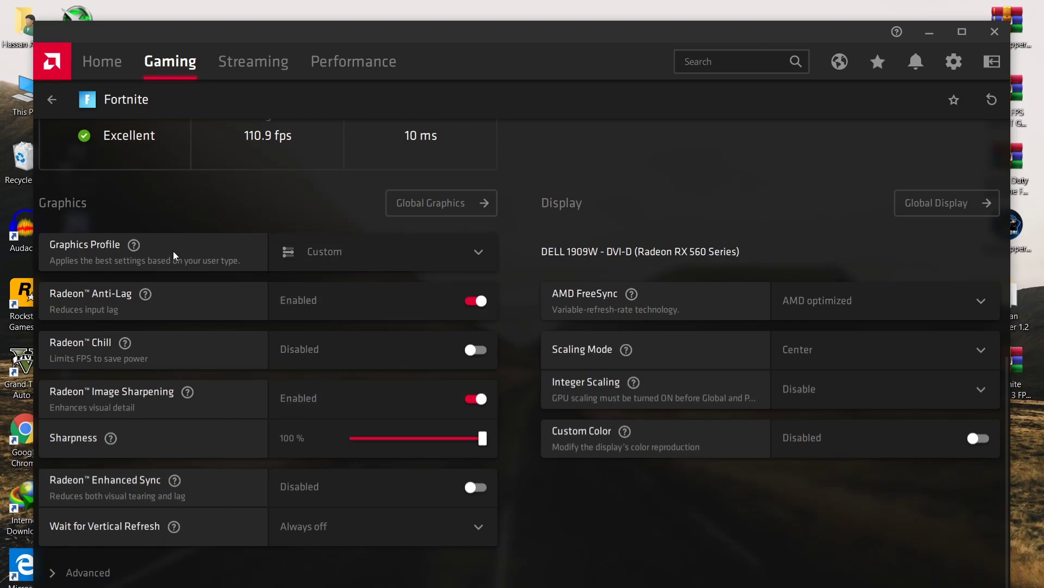
{"action": "left_click", "coordinate": [373, 260]}
{"action": "left_click", "coordinate": [329, 322]}
{"action": "left_click", "coordinate": [467, 443]}
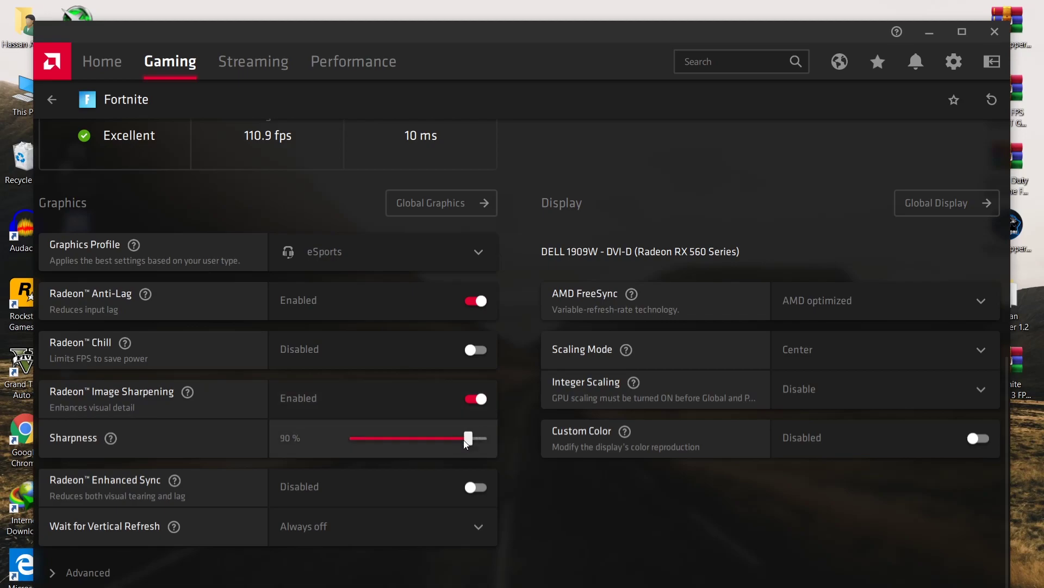
{"action": "left_click", "coordinate": [445, 441]}
{"action": "left_click", "coordinate": [456, 442]}
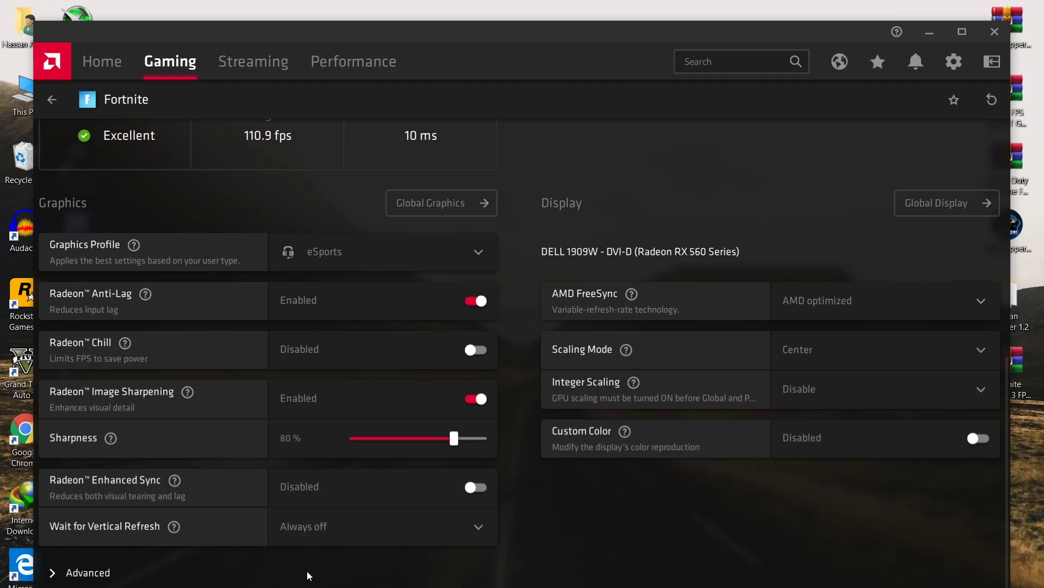
Step: In Fortnite's advanced graphics settings, set Tessellation Mode to AMD optimized, check the other options, and close the AMD window
{"action": "left_click", "coordinate": [84, 571]}
{"action": "scroll", "coordinate": [193, 380], "scroll_direction": "down", "scroll_amount": 5}
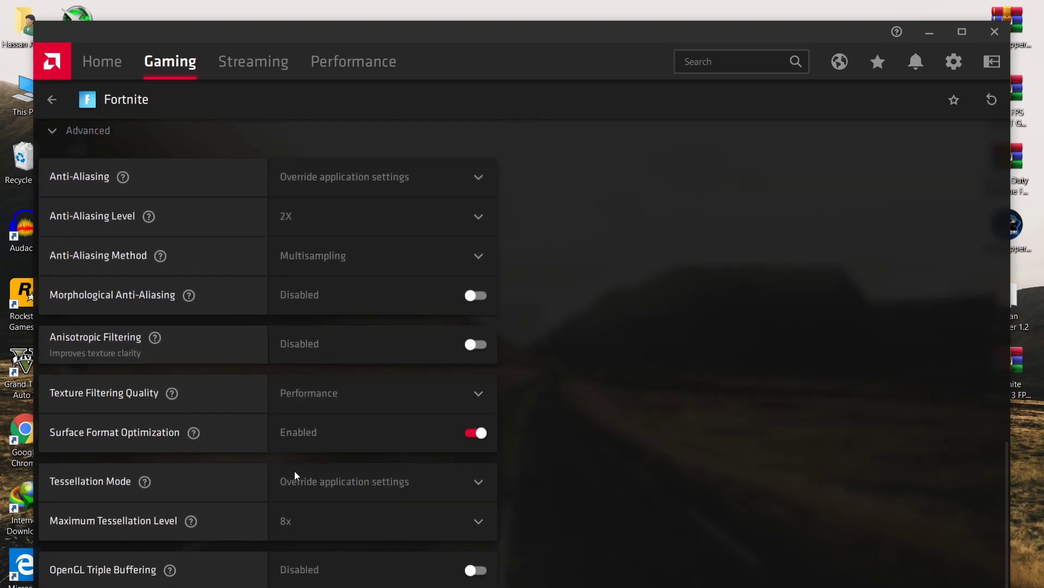
{"action": "left_click", "coordinate": [351, 478]}
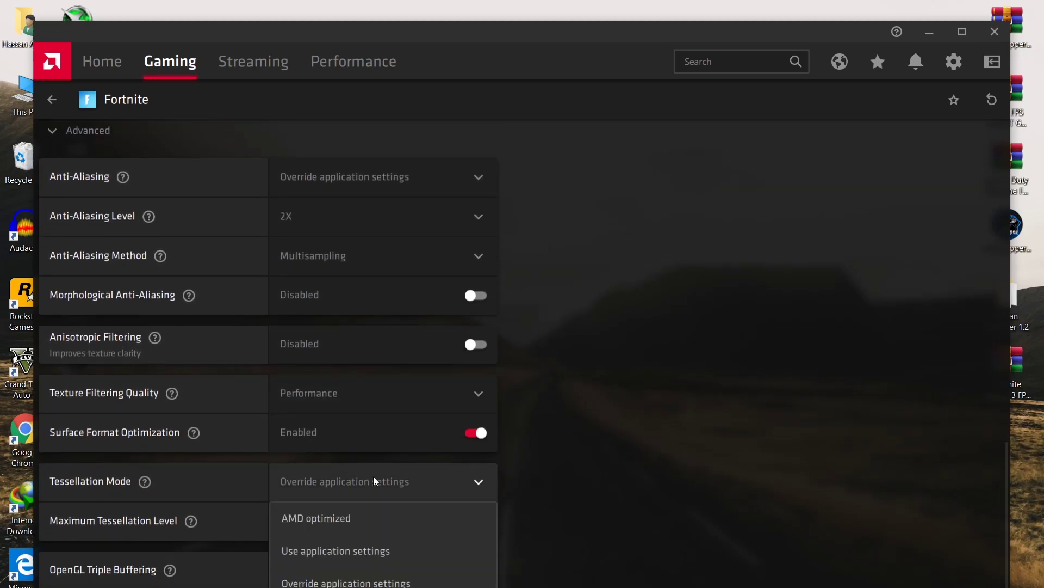
{"action": "left_click", "coordinate": [306, 518]}
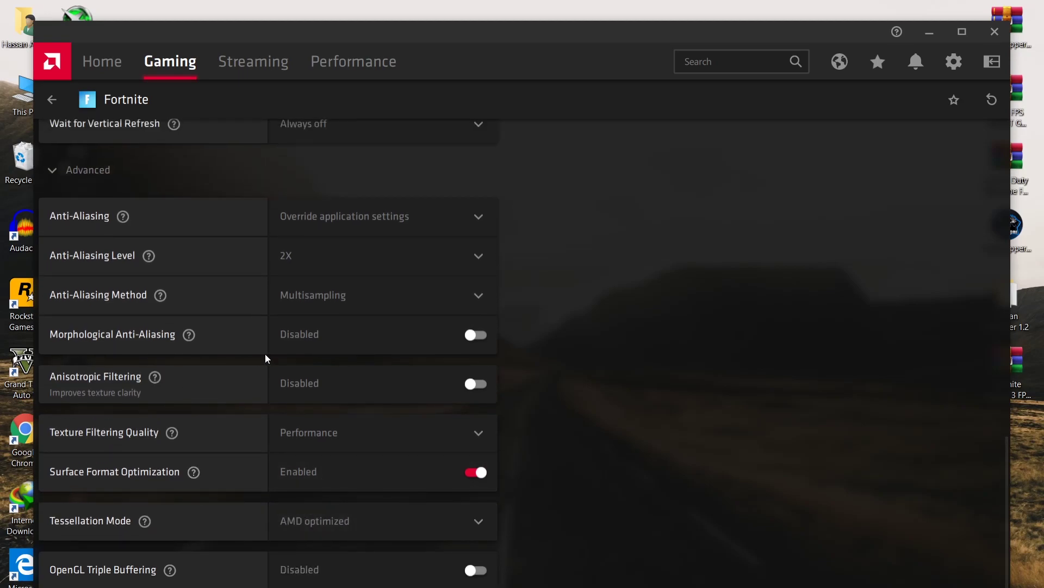
{"action": "scroll", "coordinate": [303, 406], "scroll_direction": "up", "scroll_amount": 3}
{"action": "scroll", "coordinate": [361, 537], "scroll_direction": "down", "scroll_amount": 3}
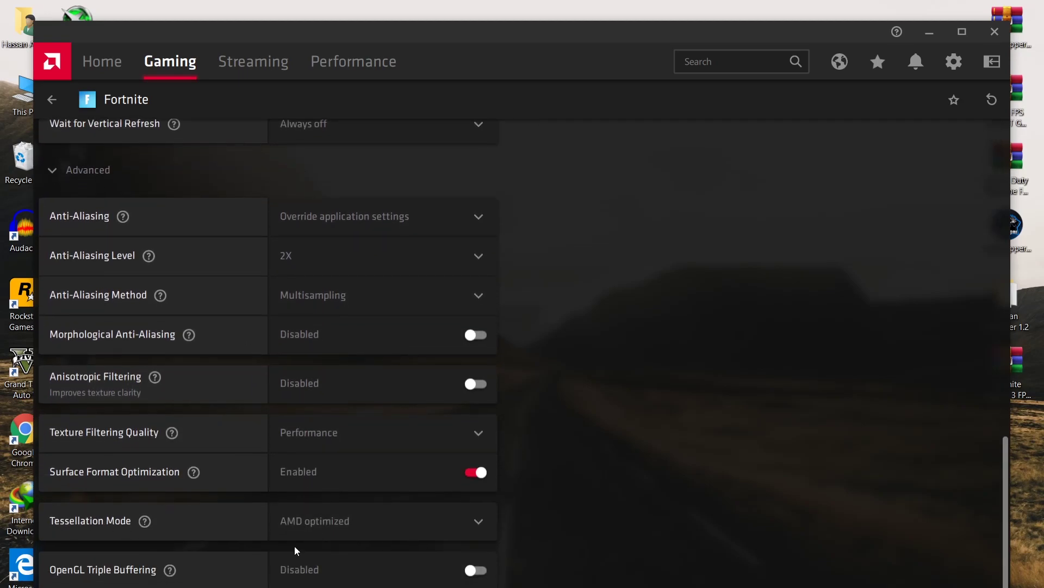
{"action": "scroll", "coordinate": [240, 432], "scroll_direction": "up", "scroll_amount": 8}
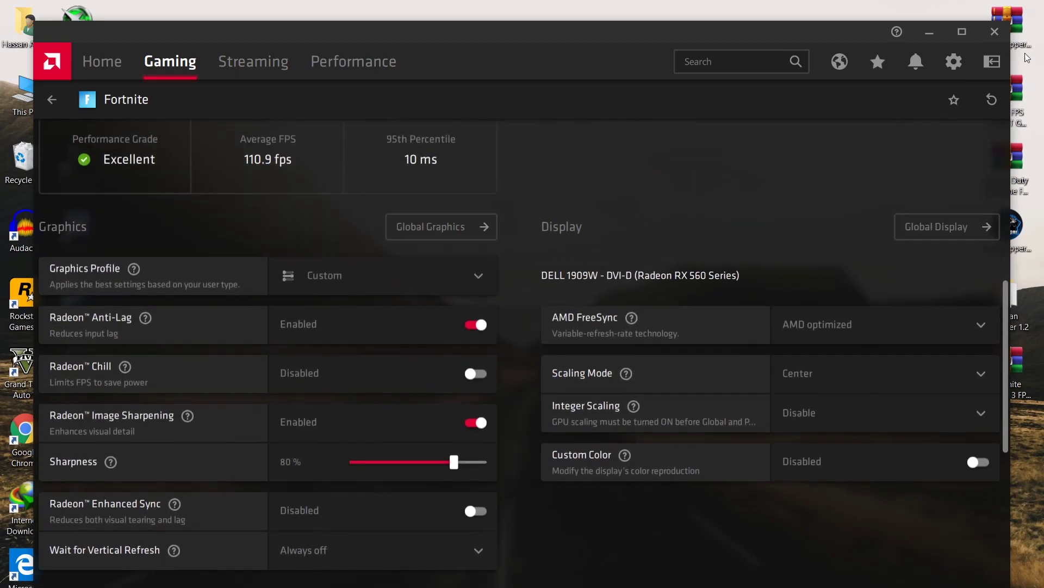
{"action": "left_click", "coordinate": [999, 40]}
Step: Switch to the Windows display settings, maximize the window and open Graphics settings
{"action": "right_click", "coordinate": [402, 231]}
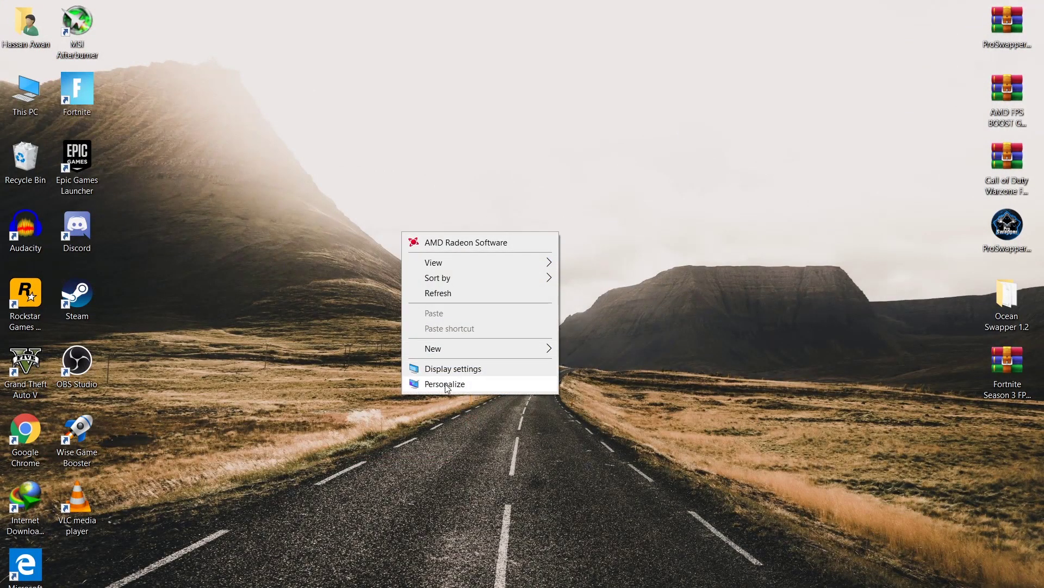
{"action": "left_click", "coordinate": [430, 372]}
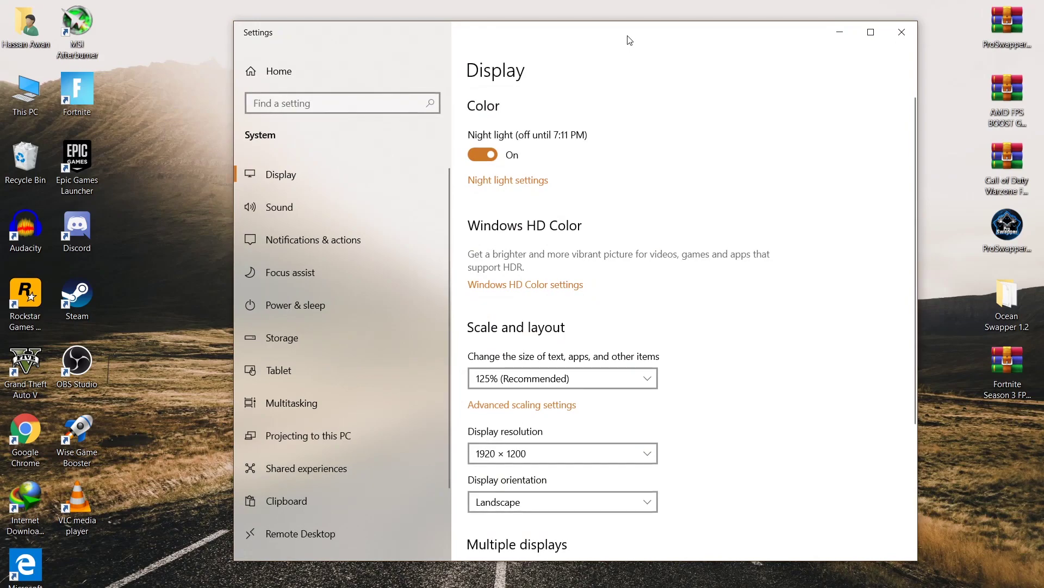
{"action": "double_click", "coordinate": [630, 39]}
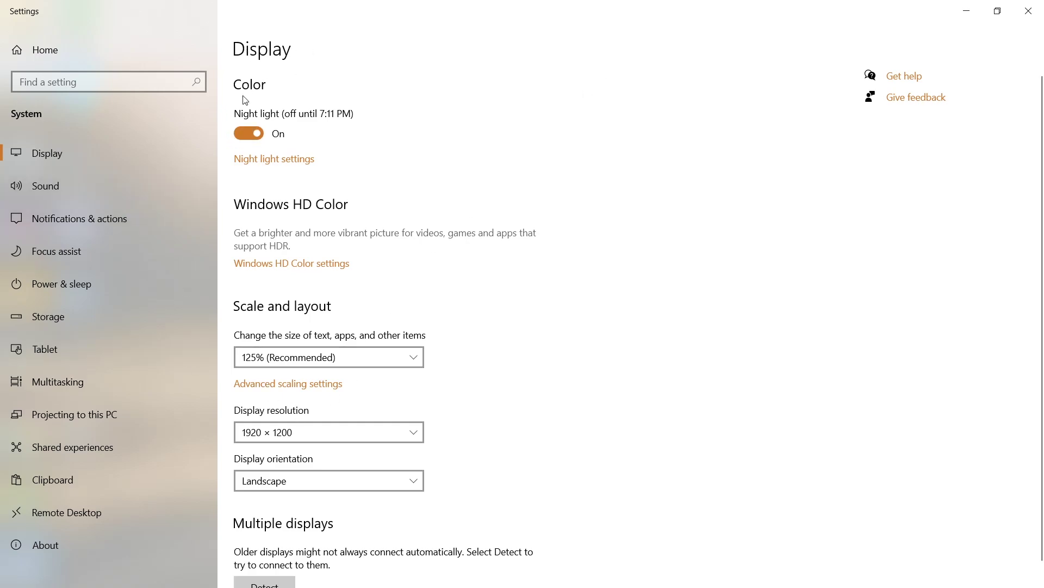
{"action": "scroll", "coordinate": [285, 342], "scroll_direction": "down", "scroll_amount": 3}
{"action": "left_click", "coordinate": [257, 575]}
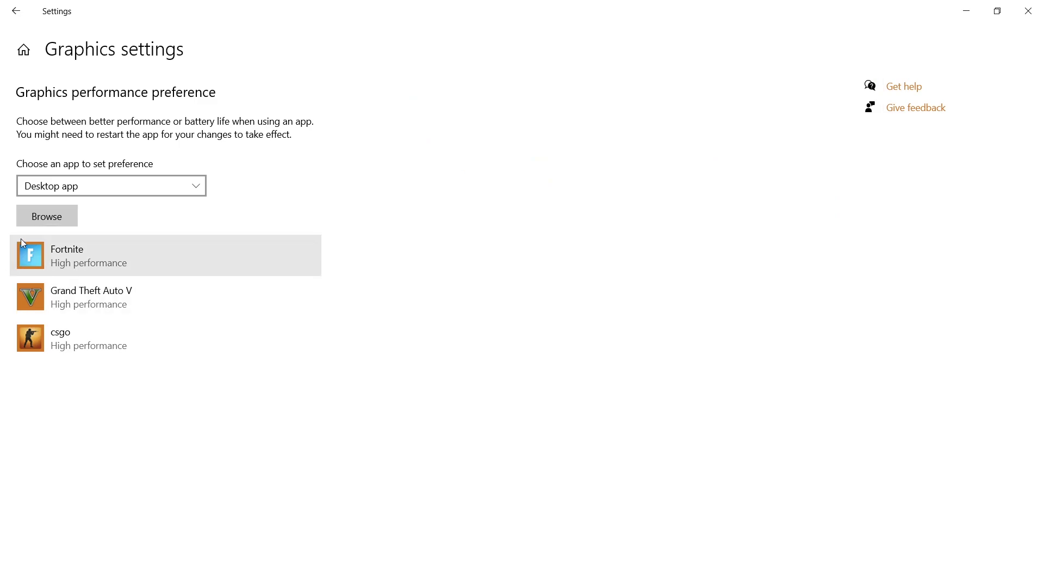
Step: Try to add FortniteClient-Win64-Shipping from F:\Epic Games\Fortnite\FortniteGame\Binaries\Win64 as a desktop app in the graphics performance preferences
{"action": "left_click", "coordinate": [45, 218]}
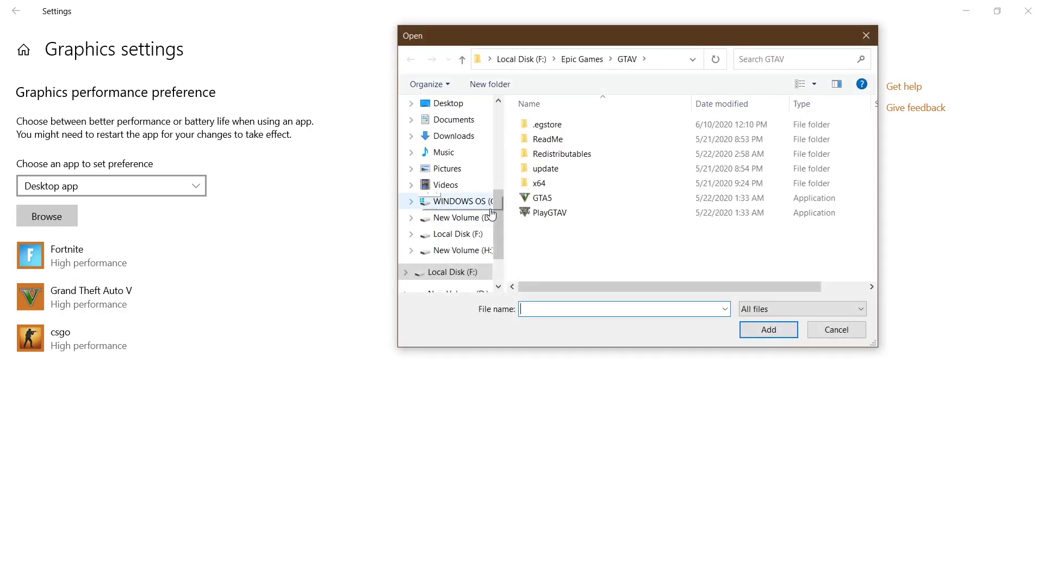
{"action": "left_click", "coordinate": [457, 238]}
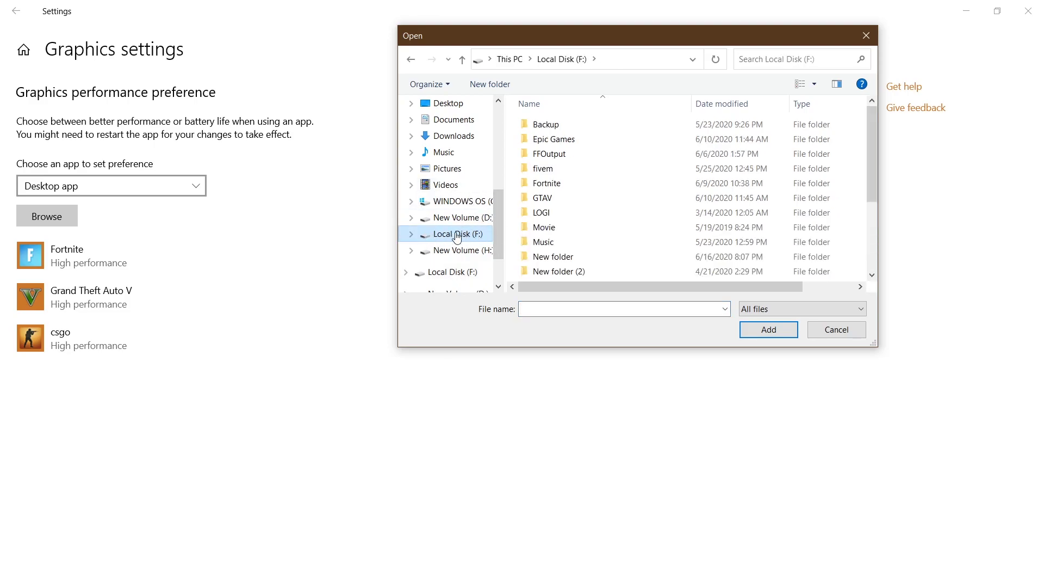
{"action": "double_click", "coordinate": [565, 140]}
{"action": "double_click", "coordinate": [544, 124]}
{"action": "left_click", "coordinate": [551, 155]}
{"action": "double_click", "coordinate": [550, 155]}
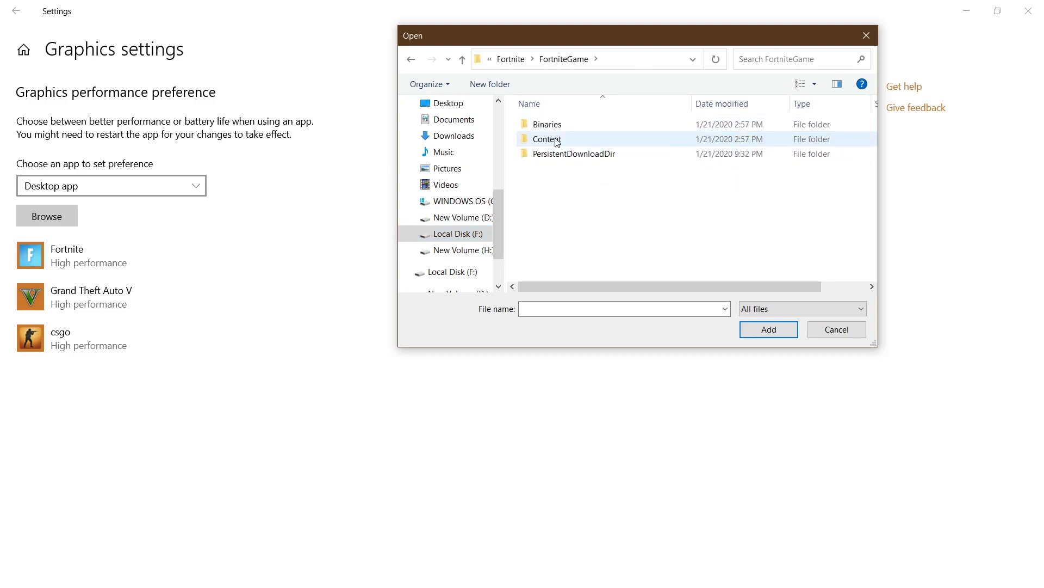
{"action": "left_click", "coordinate": [552, 131]}
{"action": "double_click", "coordinate": [552, 131]}
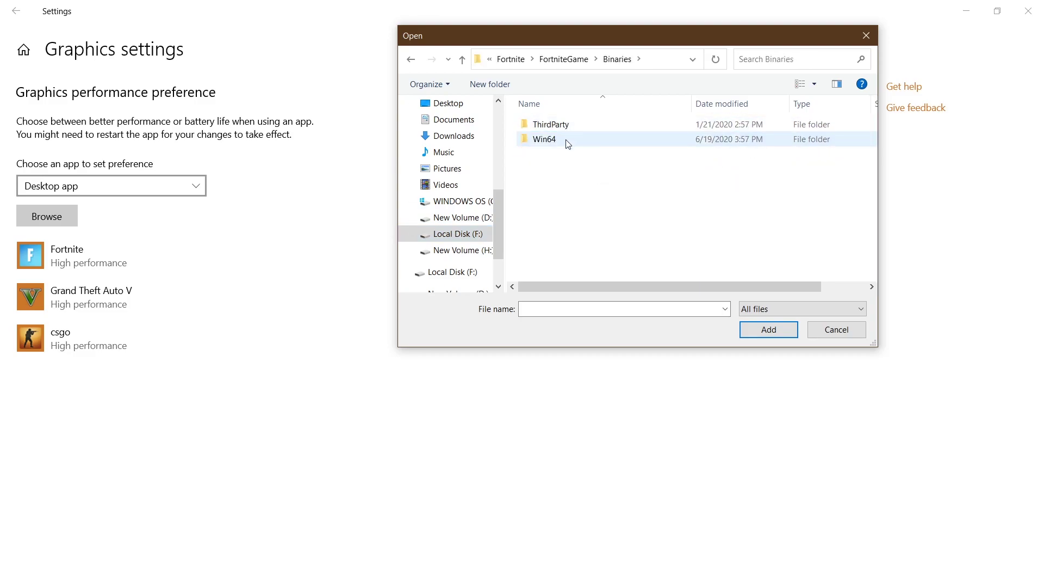
{"action": "double_click", "coordinate": [563, 140]}
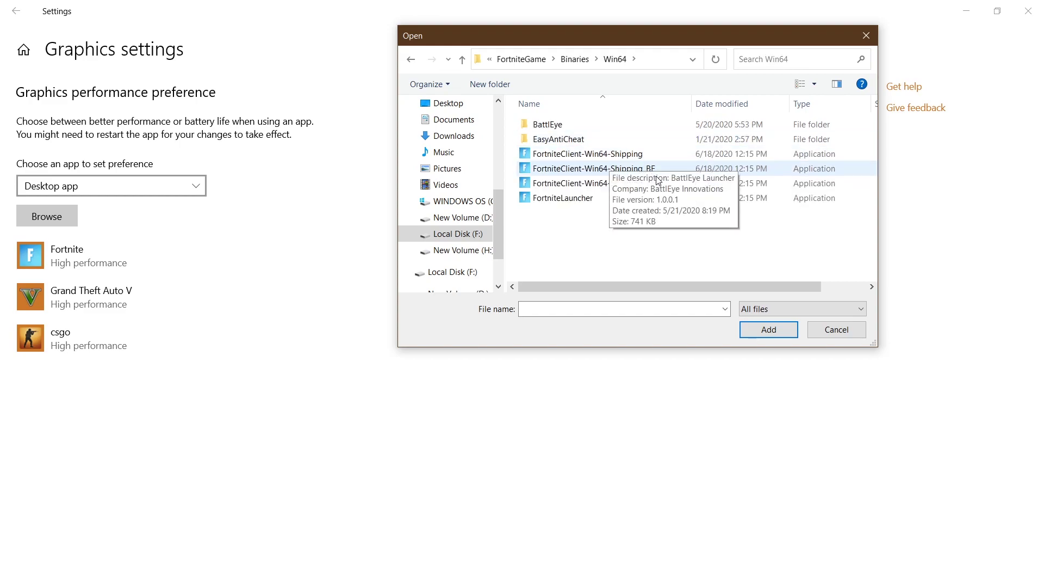
{"action": "left_click", "coordinate": [571, 158]}
{"action": "left_click", "coordinate": [779, 330]}
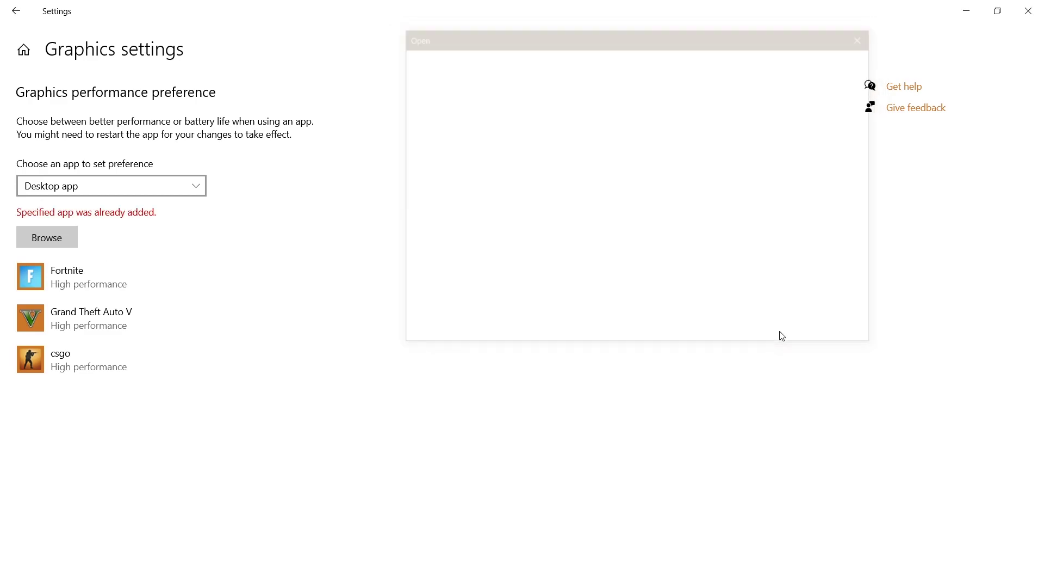
Step: Save Fortnite's graphics preference as High performance and close Settings
{"action": "left_click", "coordinate": [109, 275]}
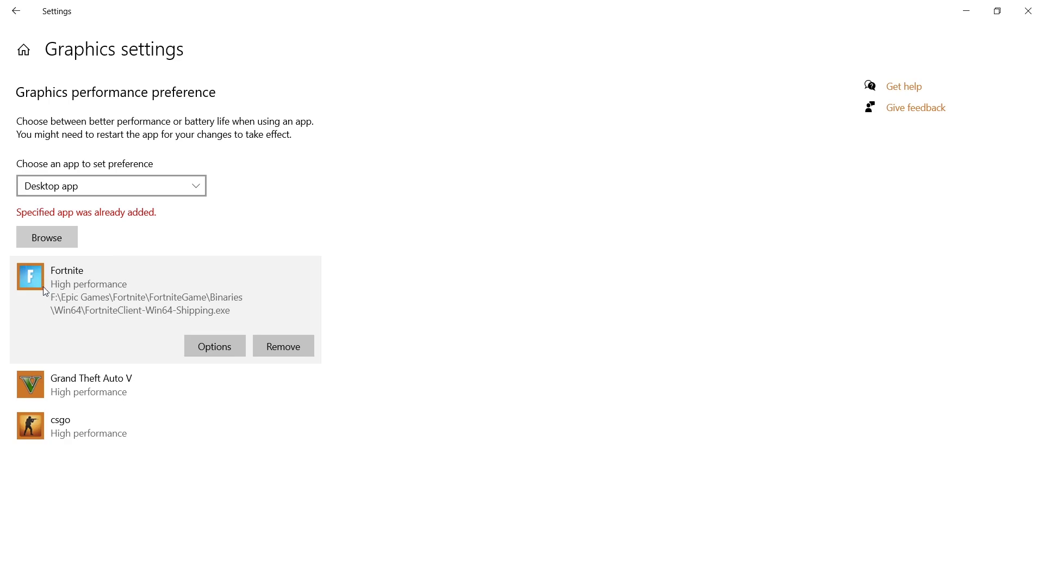
{"action": "left_click", "coordinate": [232, 352]}
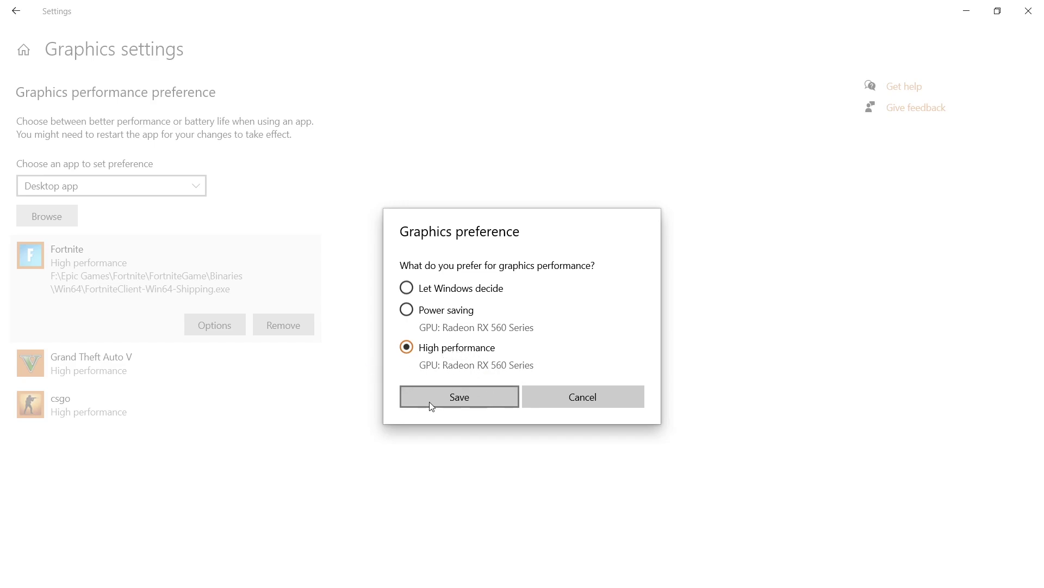
{"action": "left_click", "coordinate": [470, 398]}
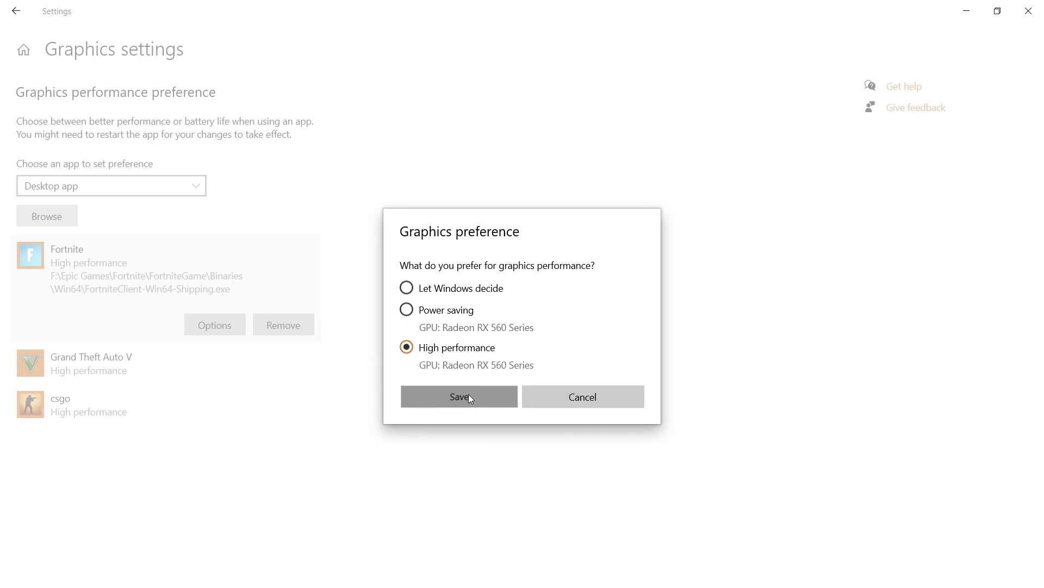
{"action": "left_click", "coordinate": [1029, 11]}
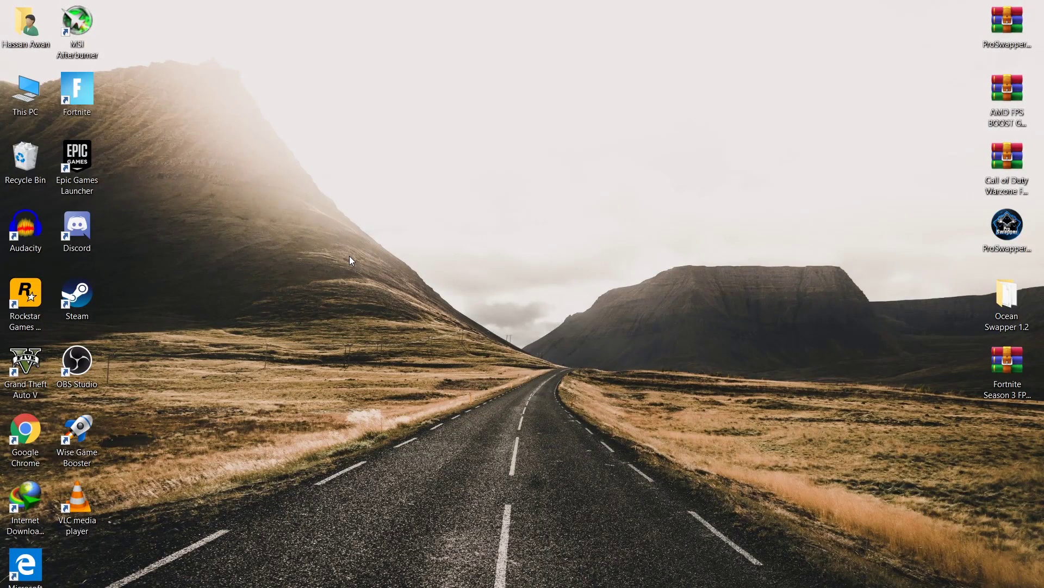
Step: Search Windows for "power", select the High performance plan in the additional power settings, and close both windows
{"action": "key", "text": "super"}
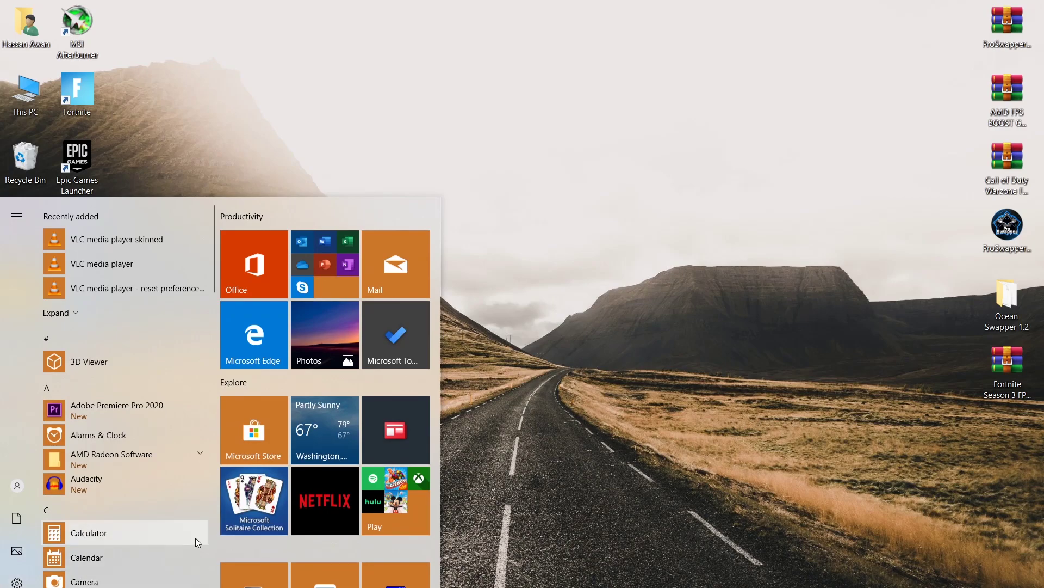
{"action": "type", "text": "power"}
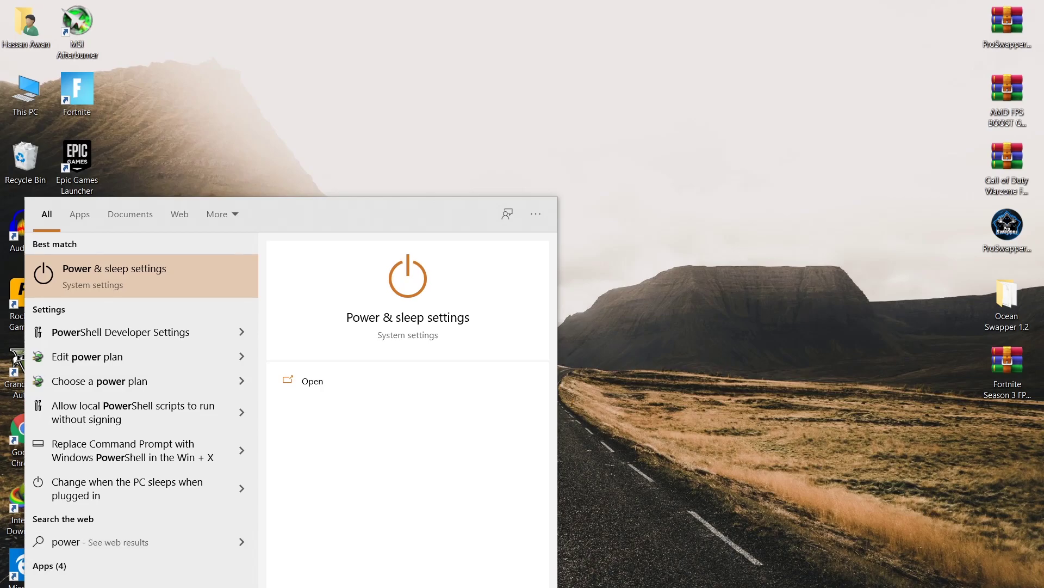
{"action": "key", "text": "Return"}
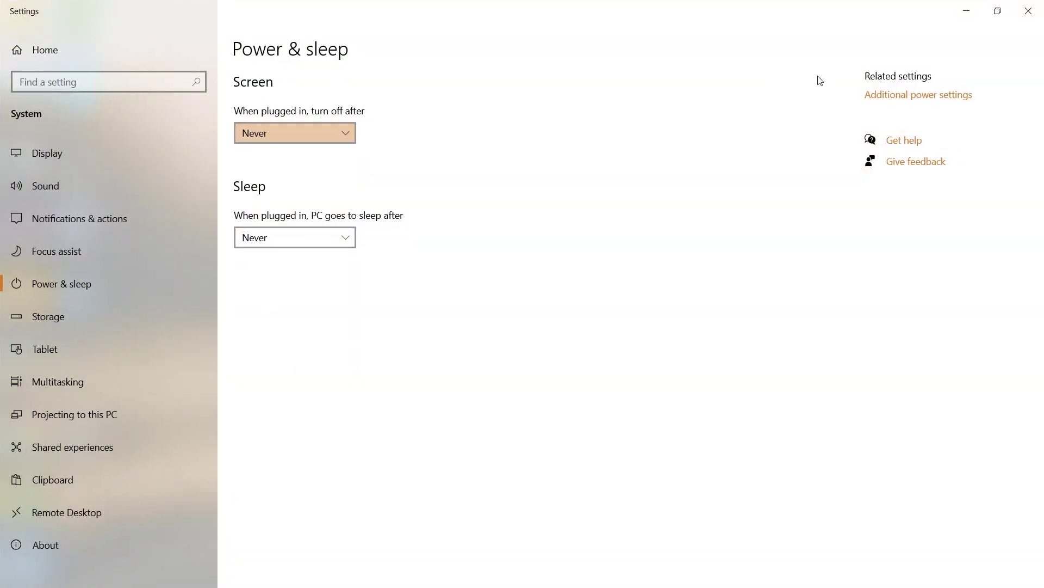
{"action": "left_click", "coordinate": [884, 96]}
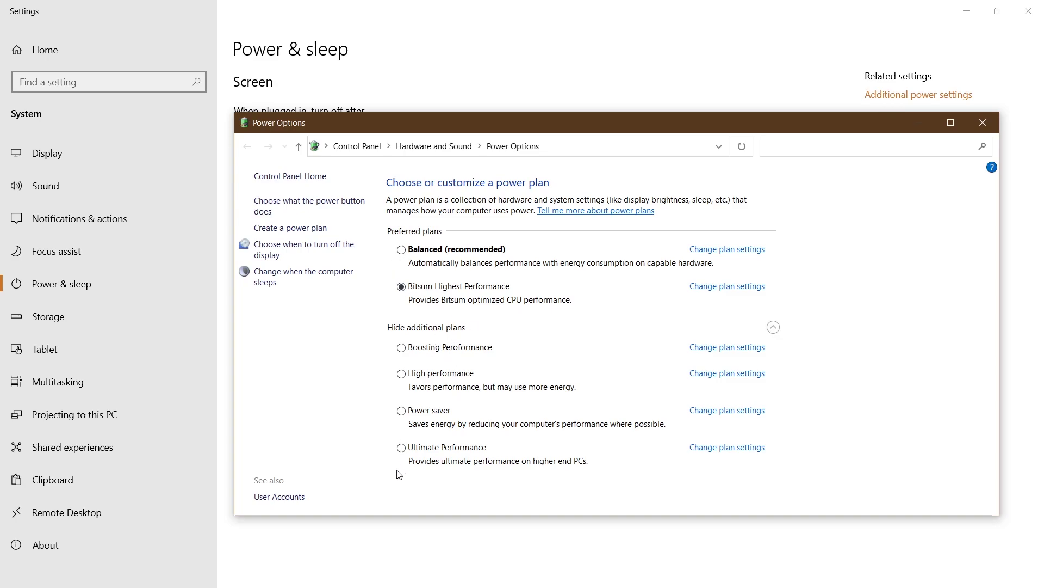
{"action": "left_click", "coordinate": [418, 375]}
{"action": "left_click", "coordinate": [983, 123]}
{"action": "left_click", "coordinate": [1029, 8]}
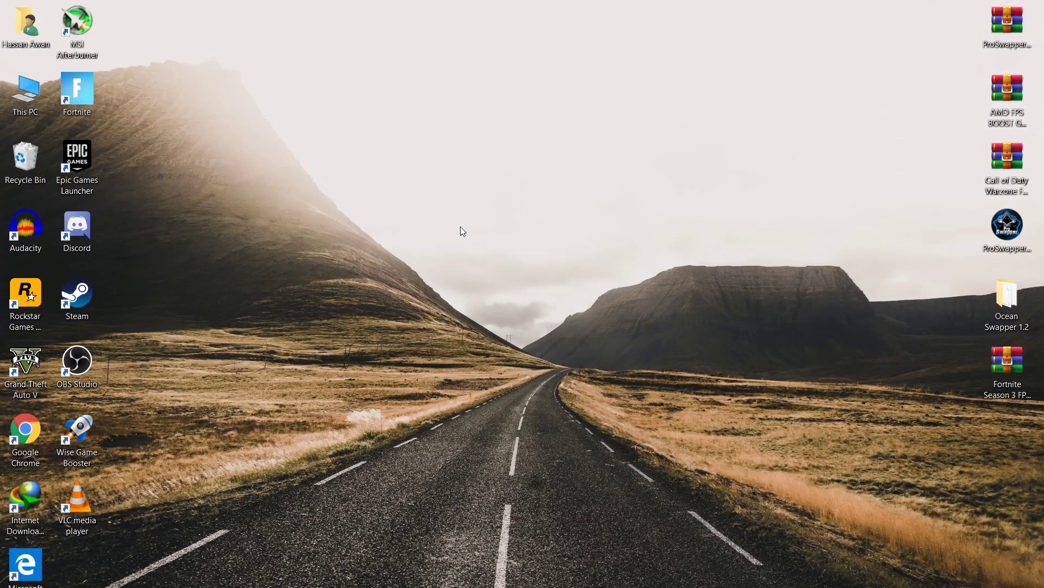